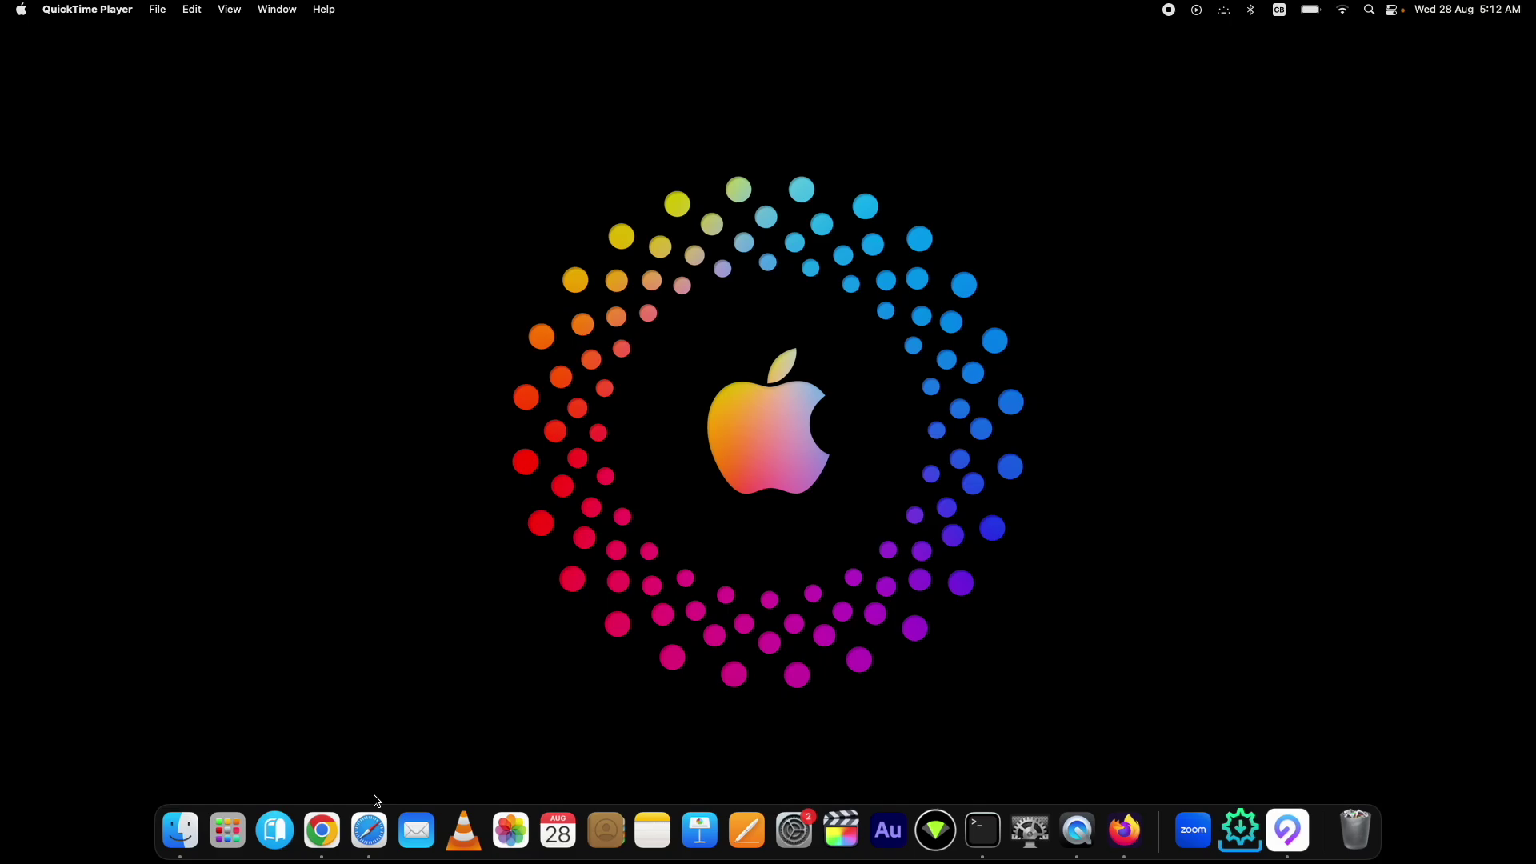
# Step: Look over the Tenorshare iAnyGo page in Safari, close the browser and launch iAnyGo from the Dock
pyautogui.click(369, 822)
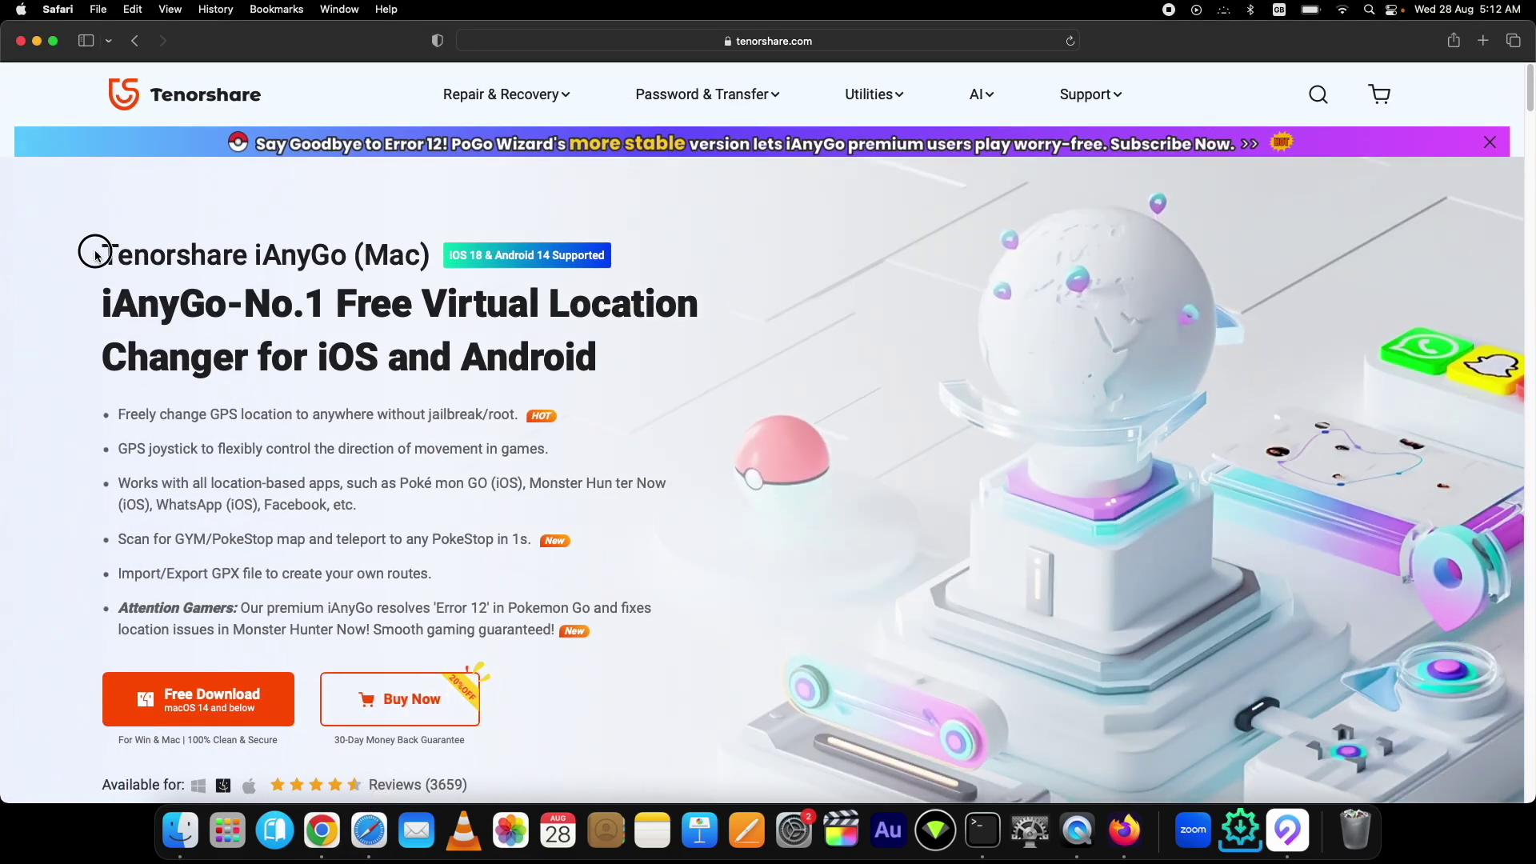
pyautogui.moveTo(89, 254); pyautogui.dragTo(347, 264)
pyautogui.click(461, 51)
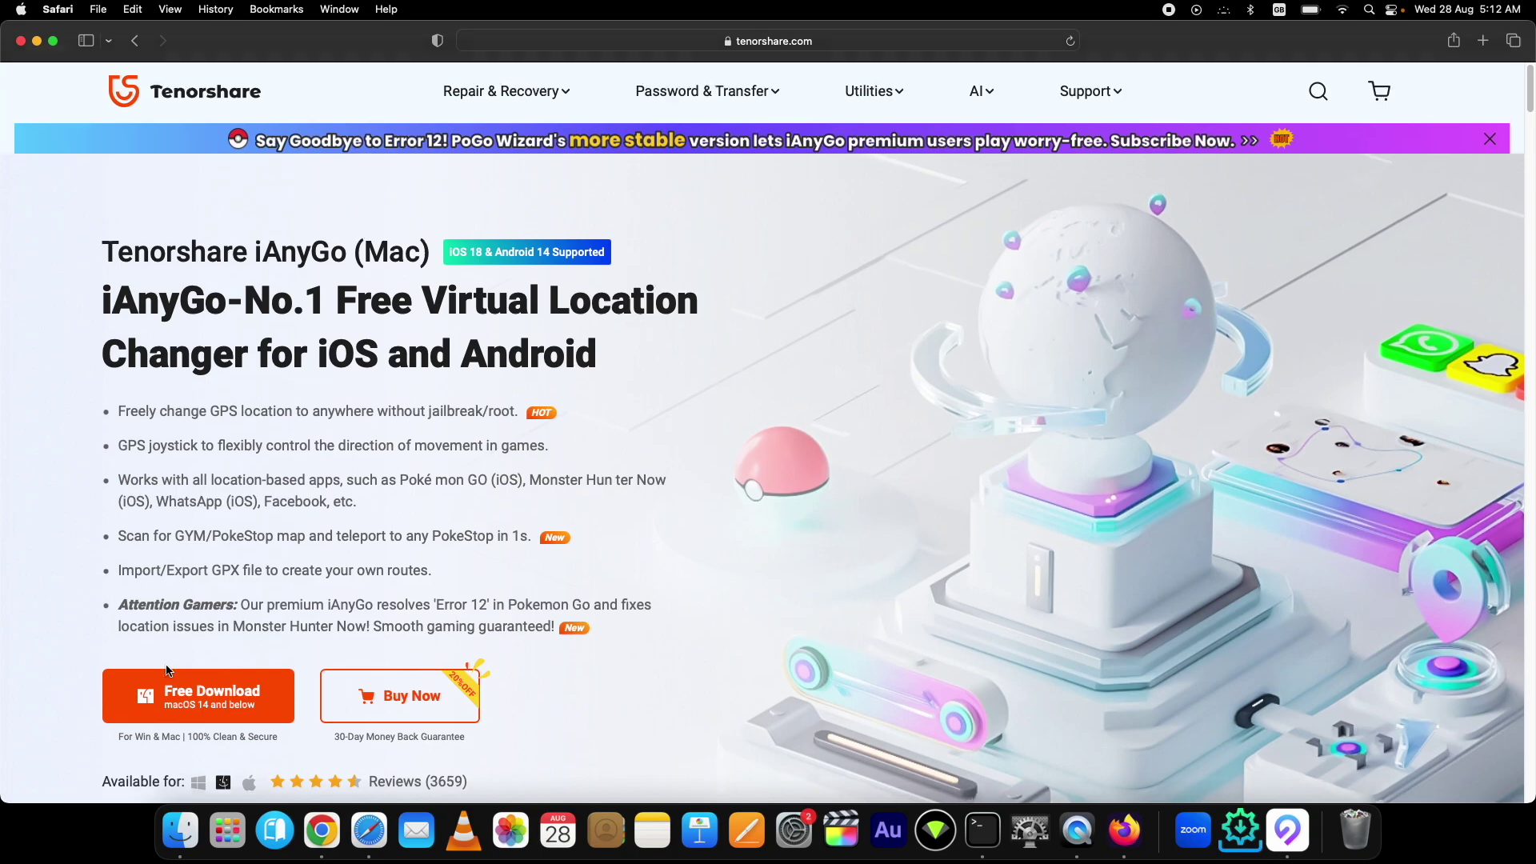
pyautogui.scroll(-1, 210, 510)
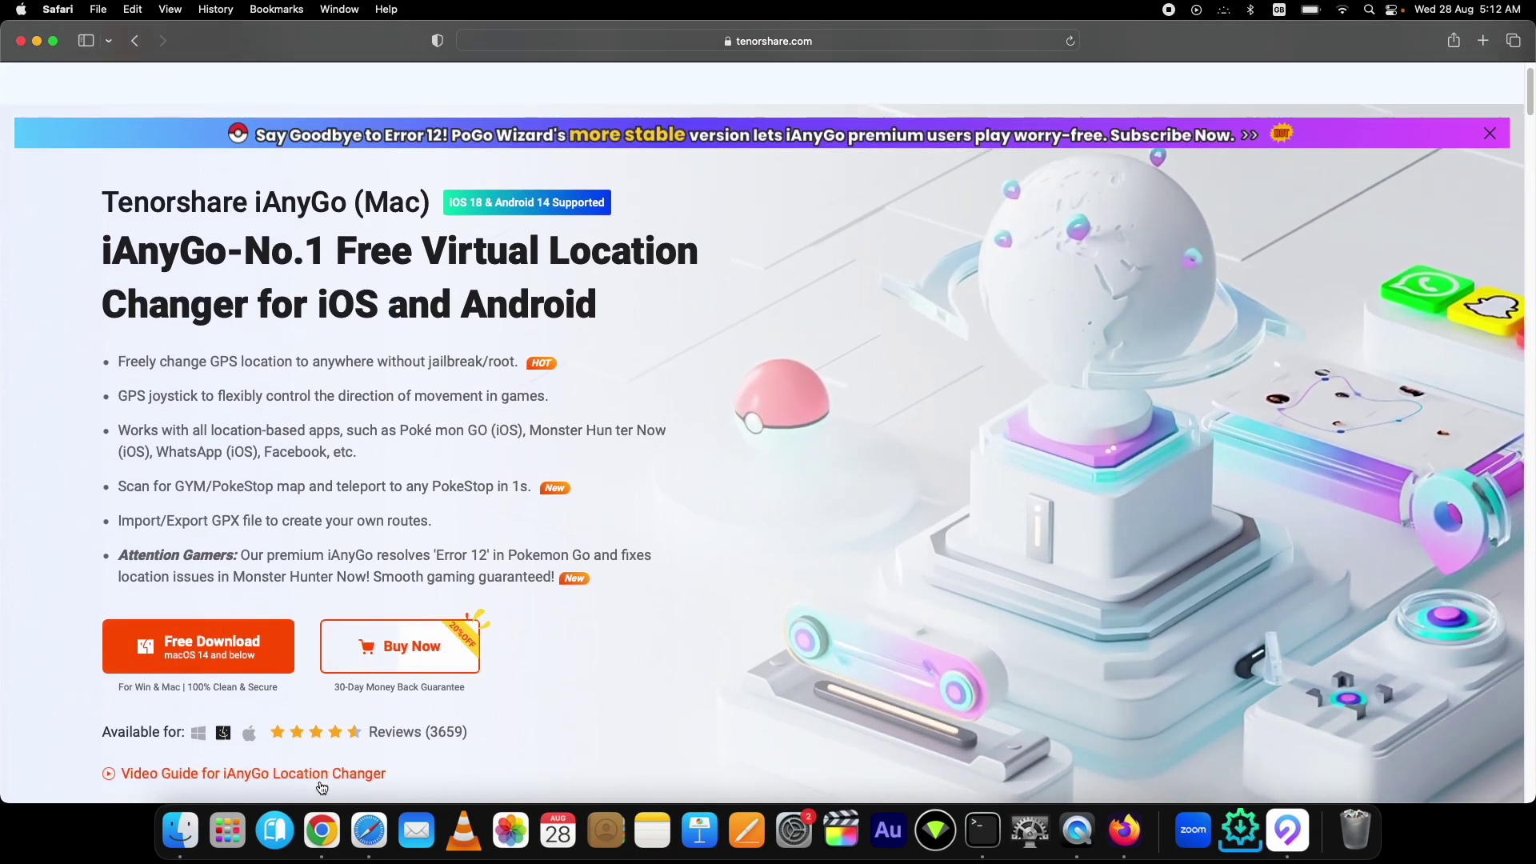
pyautogui.scroll(-5, 254, 550)
pyautogui.scroll(-3, 253, 550)
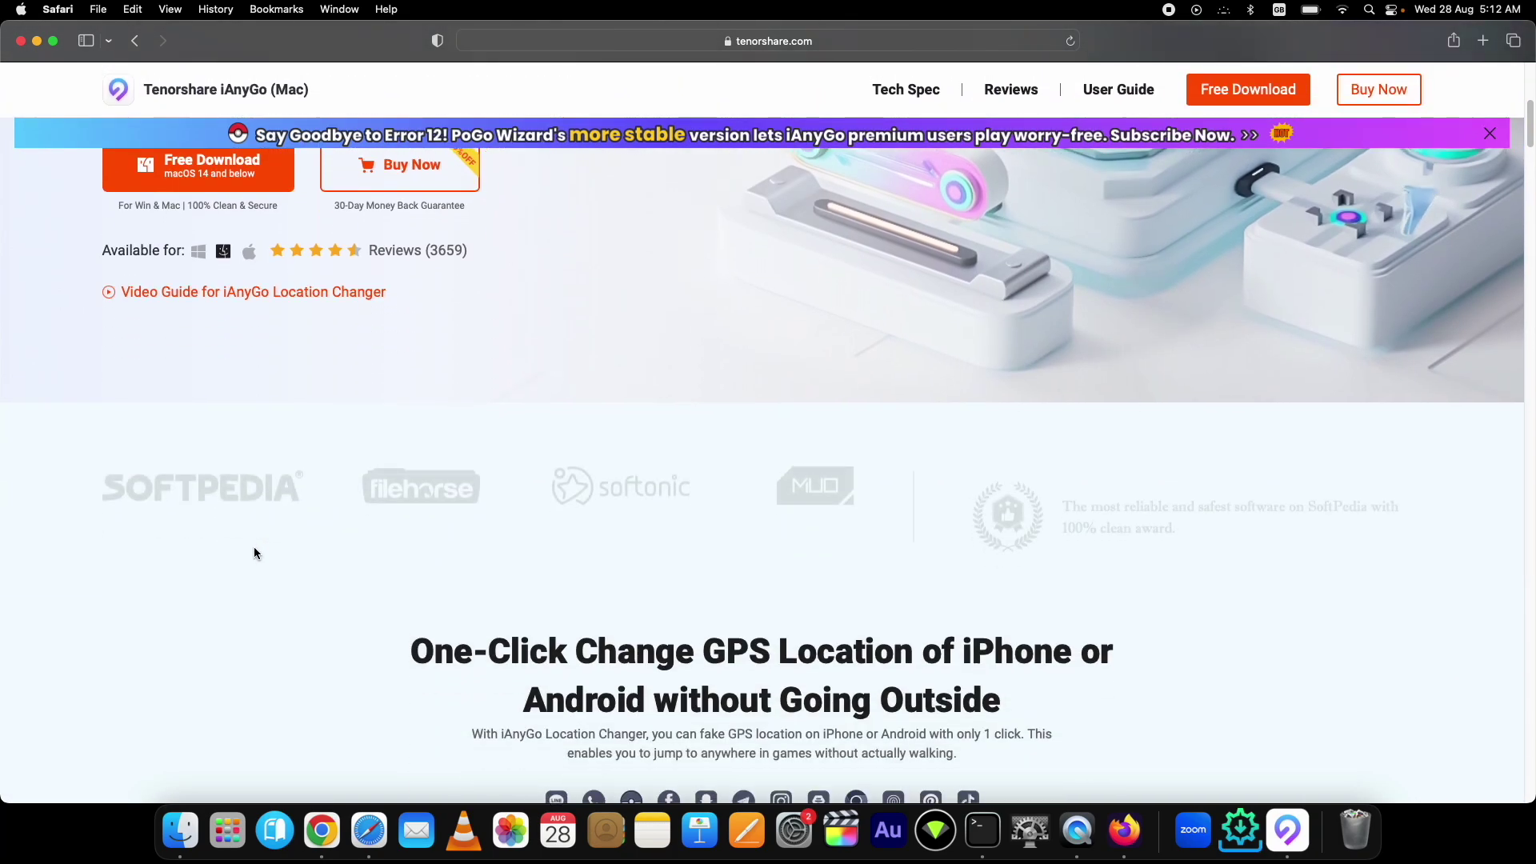
pyautogui.scroll(-5, 254, 550)
pyautogui.scroll(-2, 254, 554)
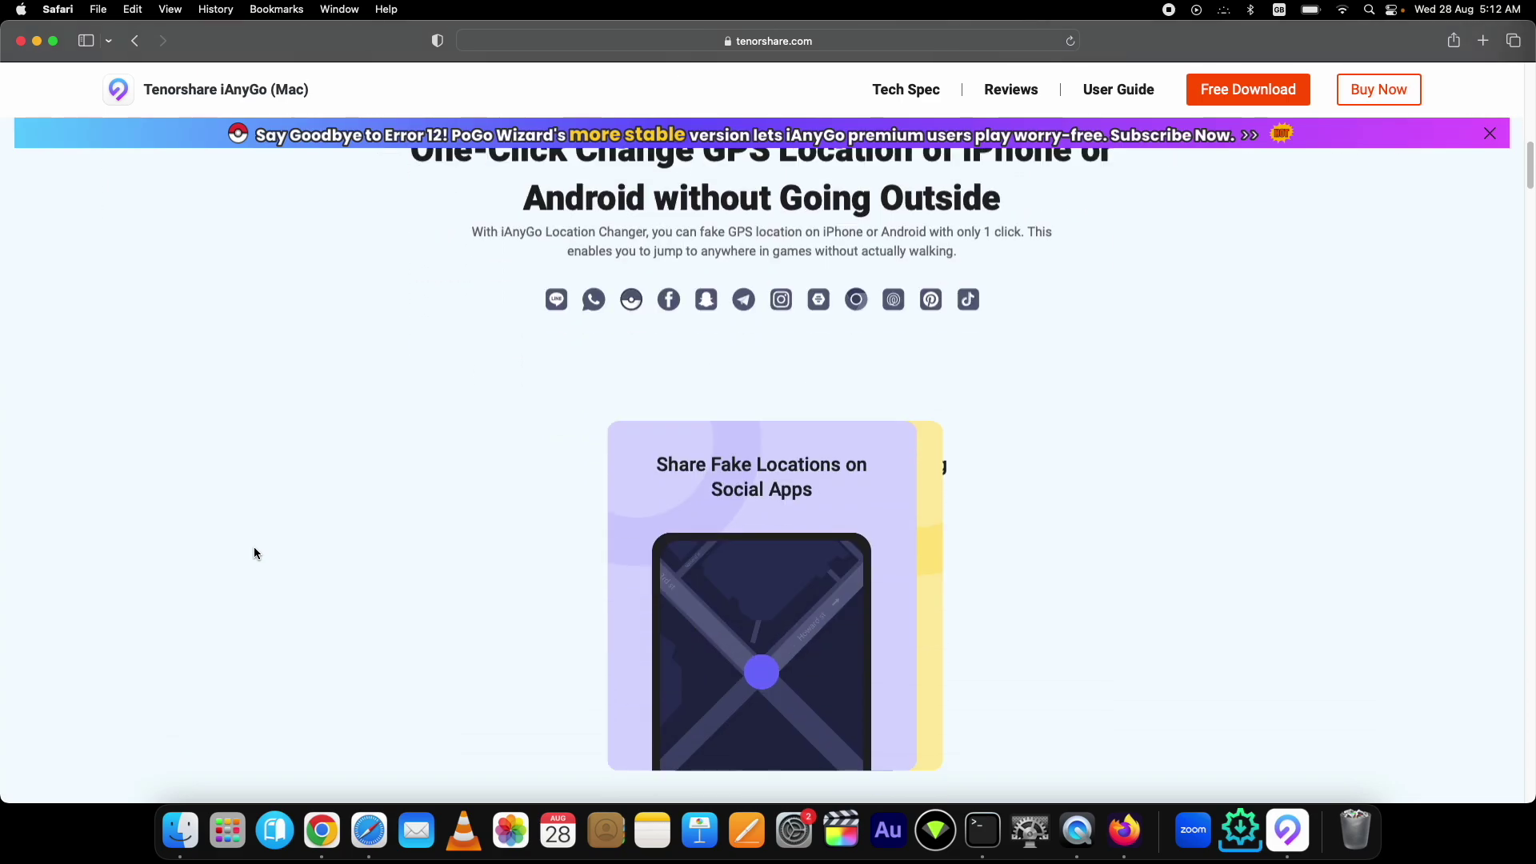
pyautogui.scroll(-2, 253, 553)
pyautogui.scroll(-2, 254, 554)
pyautogui.scroll(-3, 254, 553)
pyautogui.scroll(-4, 253, 554)
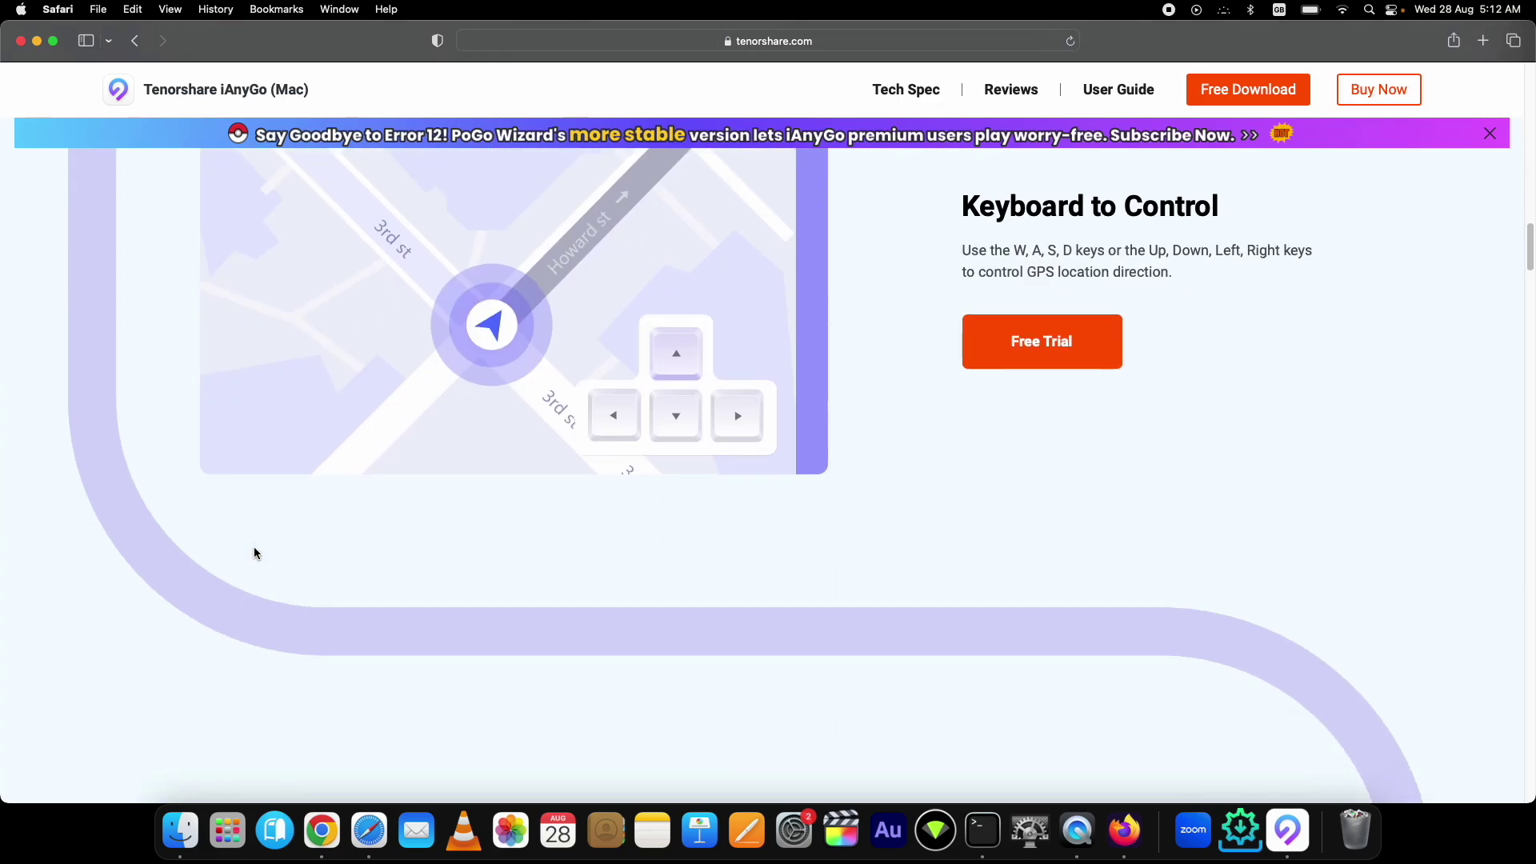
pyautogui.scroll(-4, 254, 553)
pyautogui.scroll(-3, 254, 554)
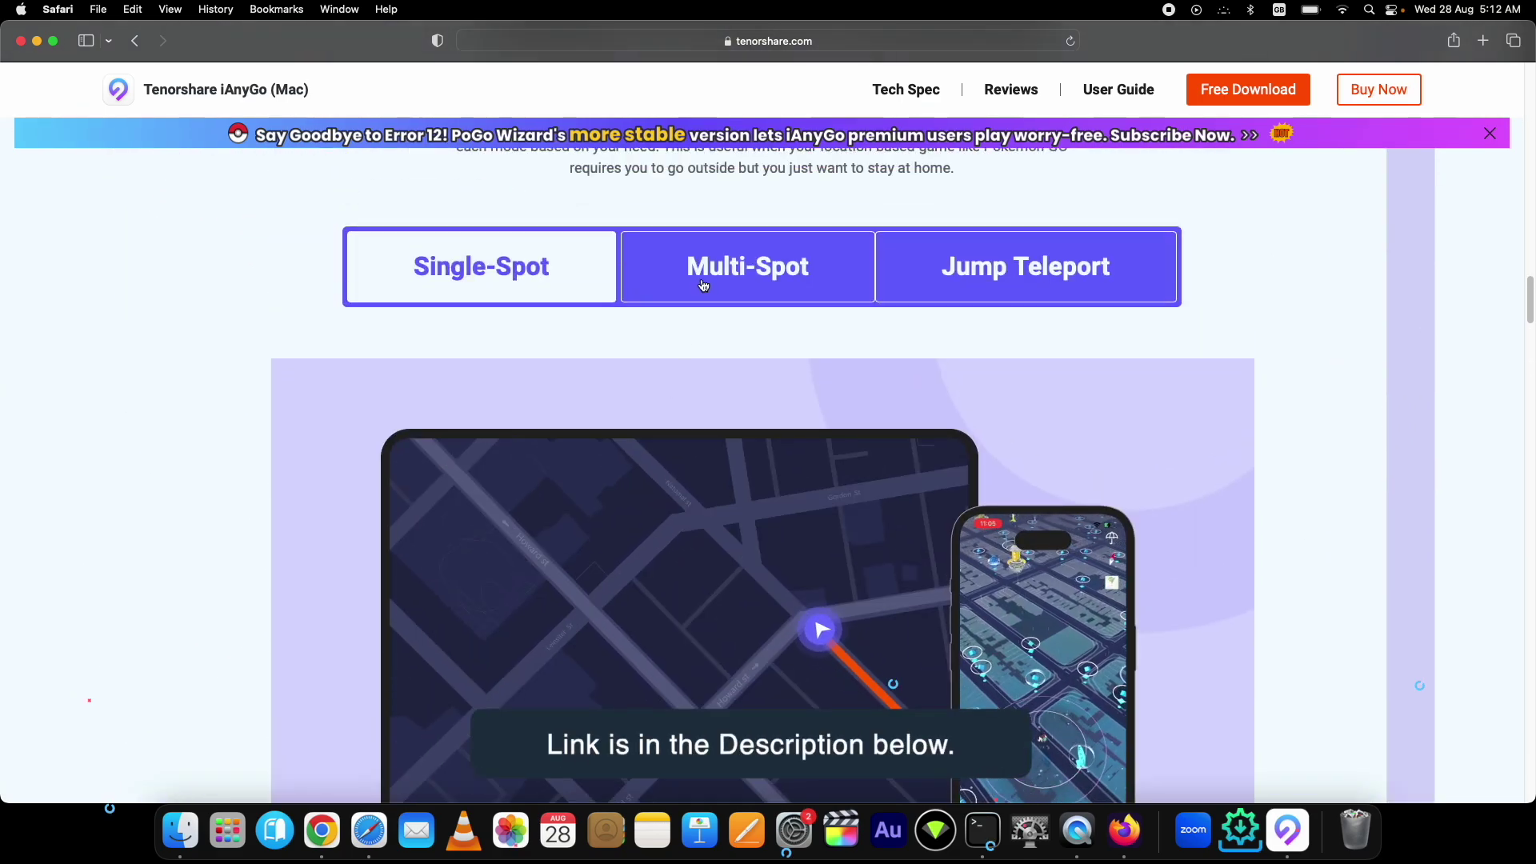
pyautogui.scroll(-5, 234, 403)
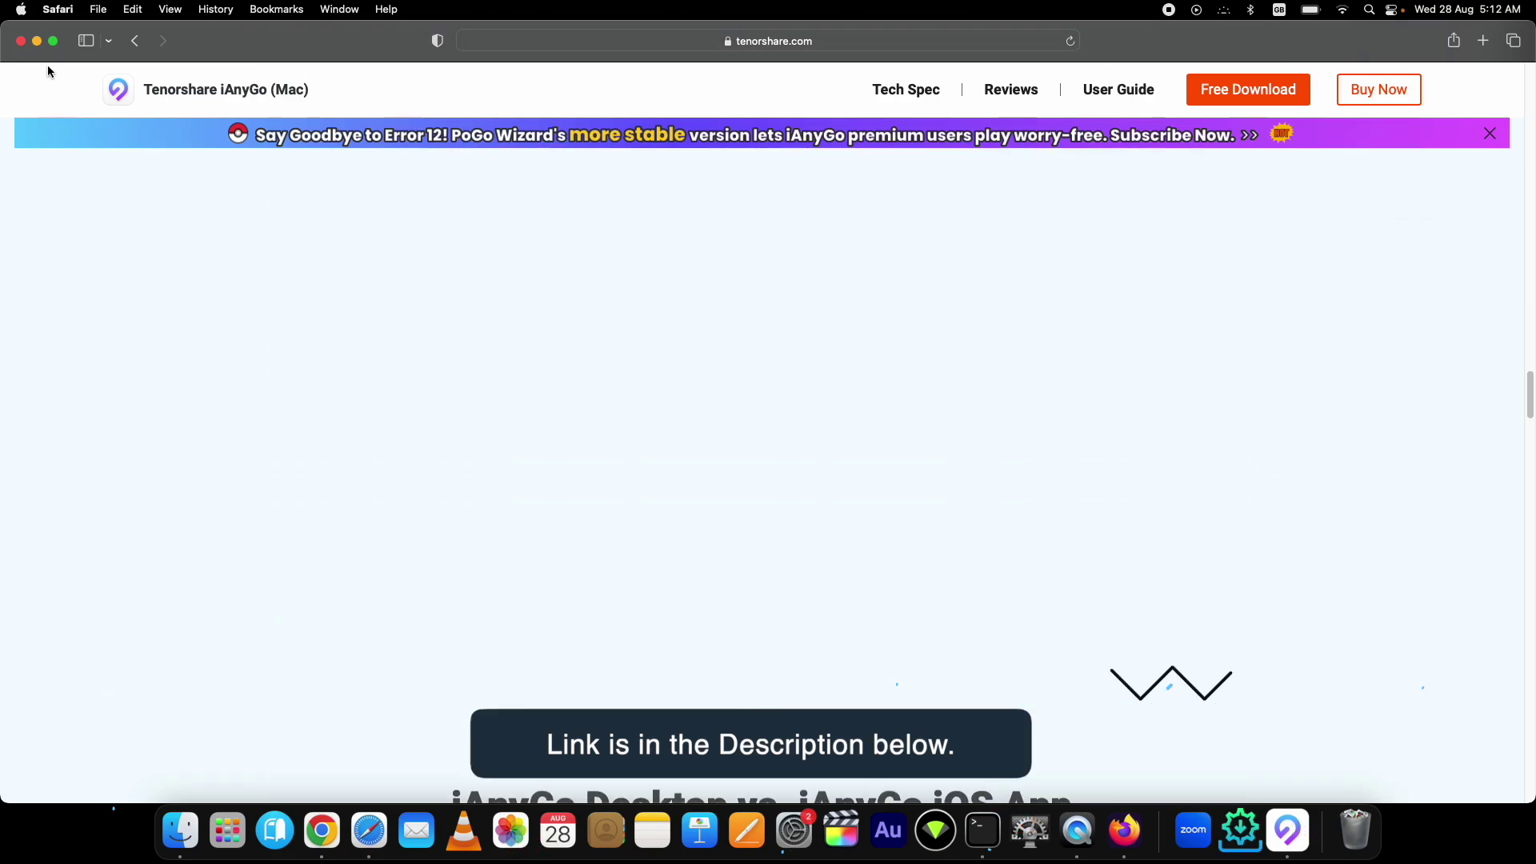
pyautogui.click(20, 41)
pyautogui.click(1289, 831)
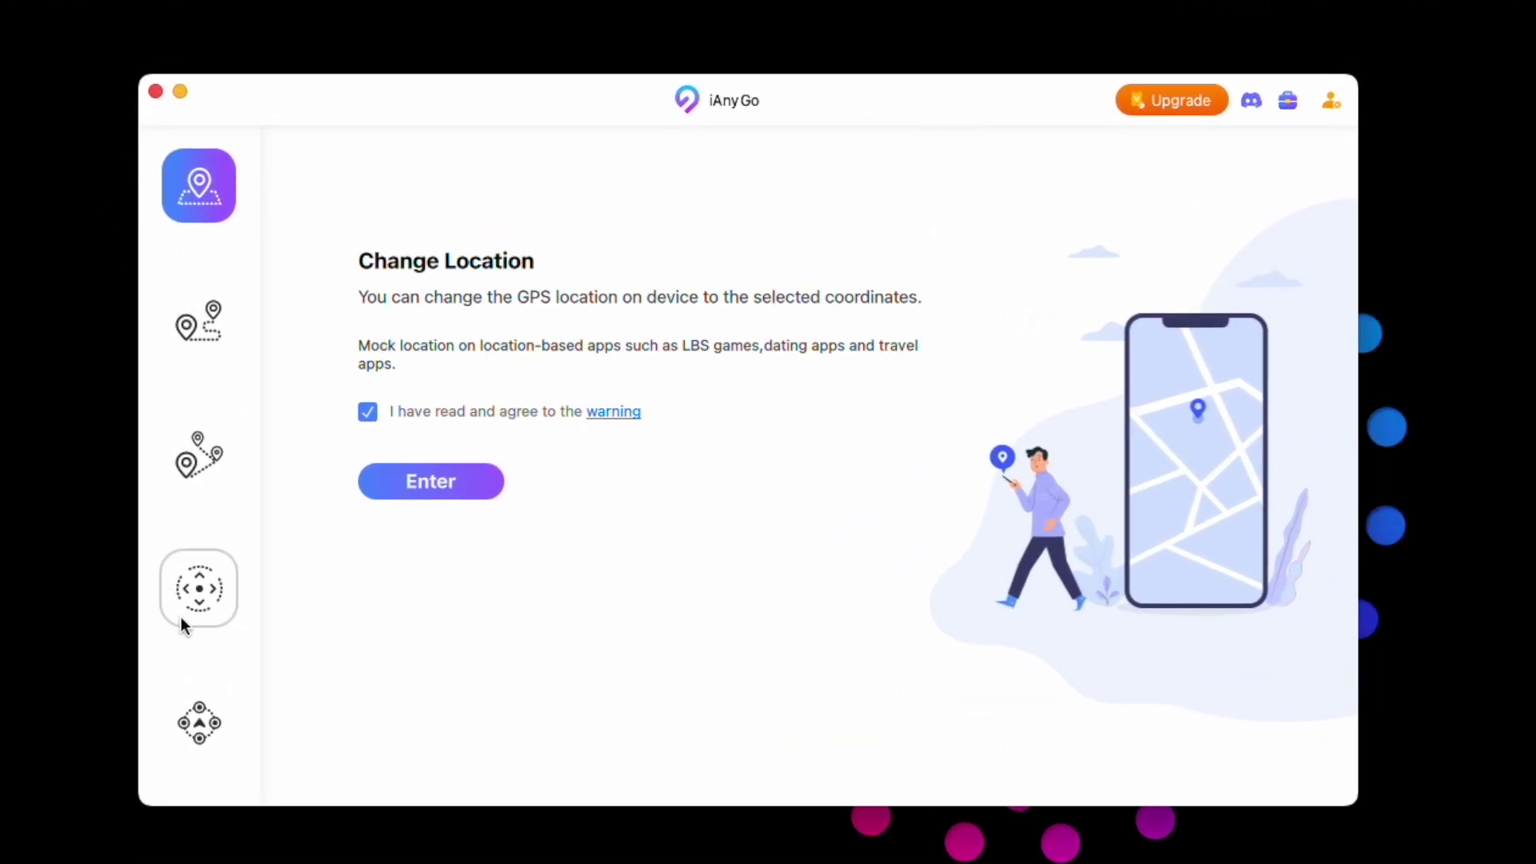
# Step: Preview the single-spot, multi-spot, joystick and jump teleport modes, then return to Change Location
pyautogui.click(211, 332)
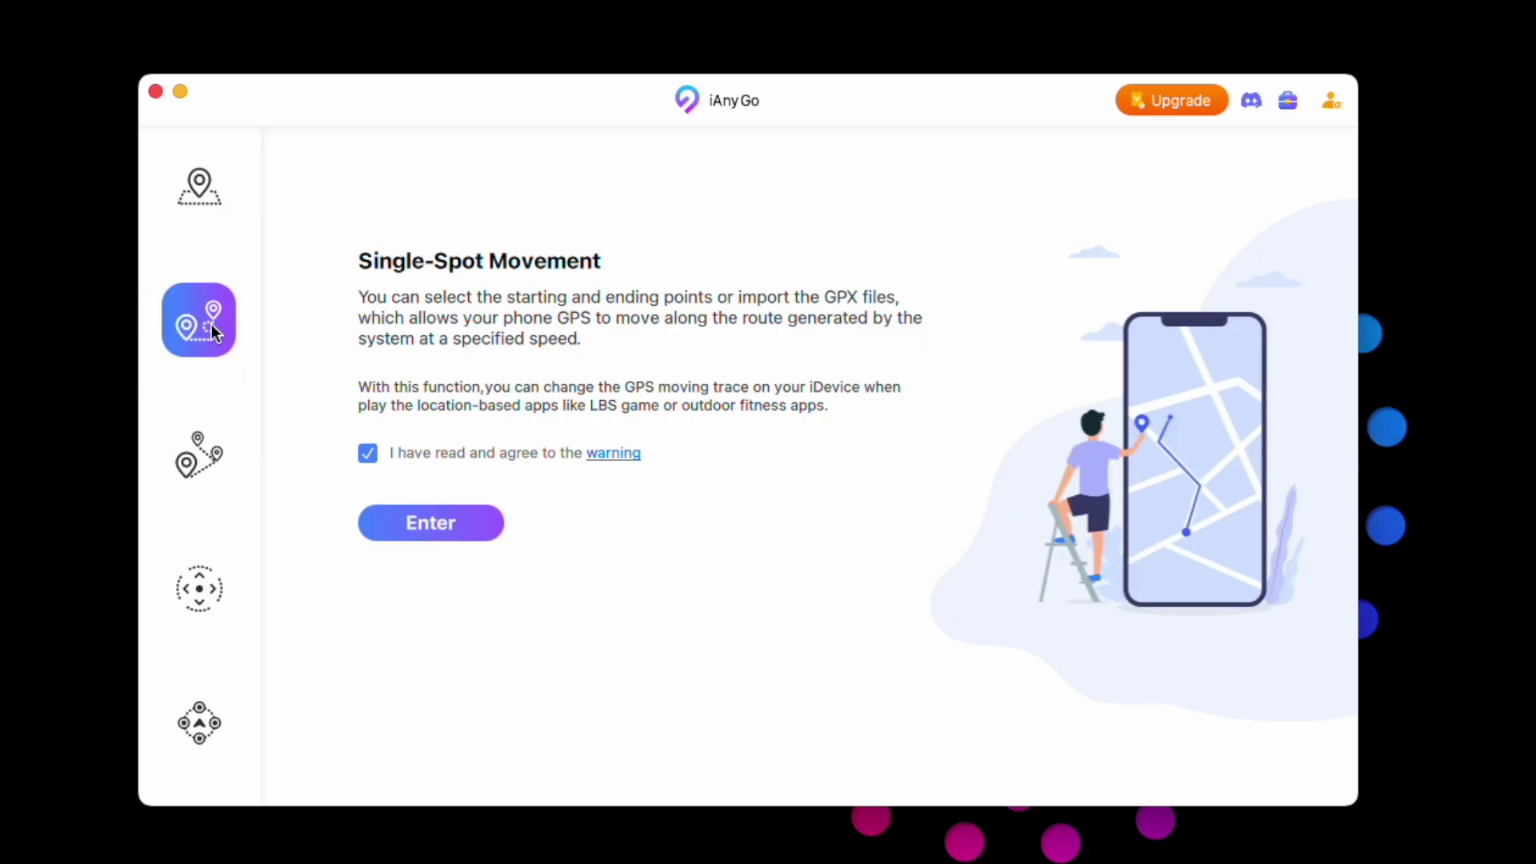
pyautogui.click(196, 434)
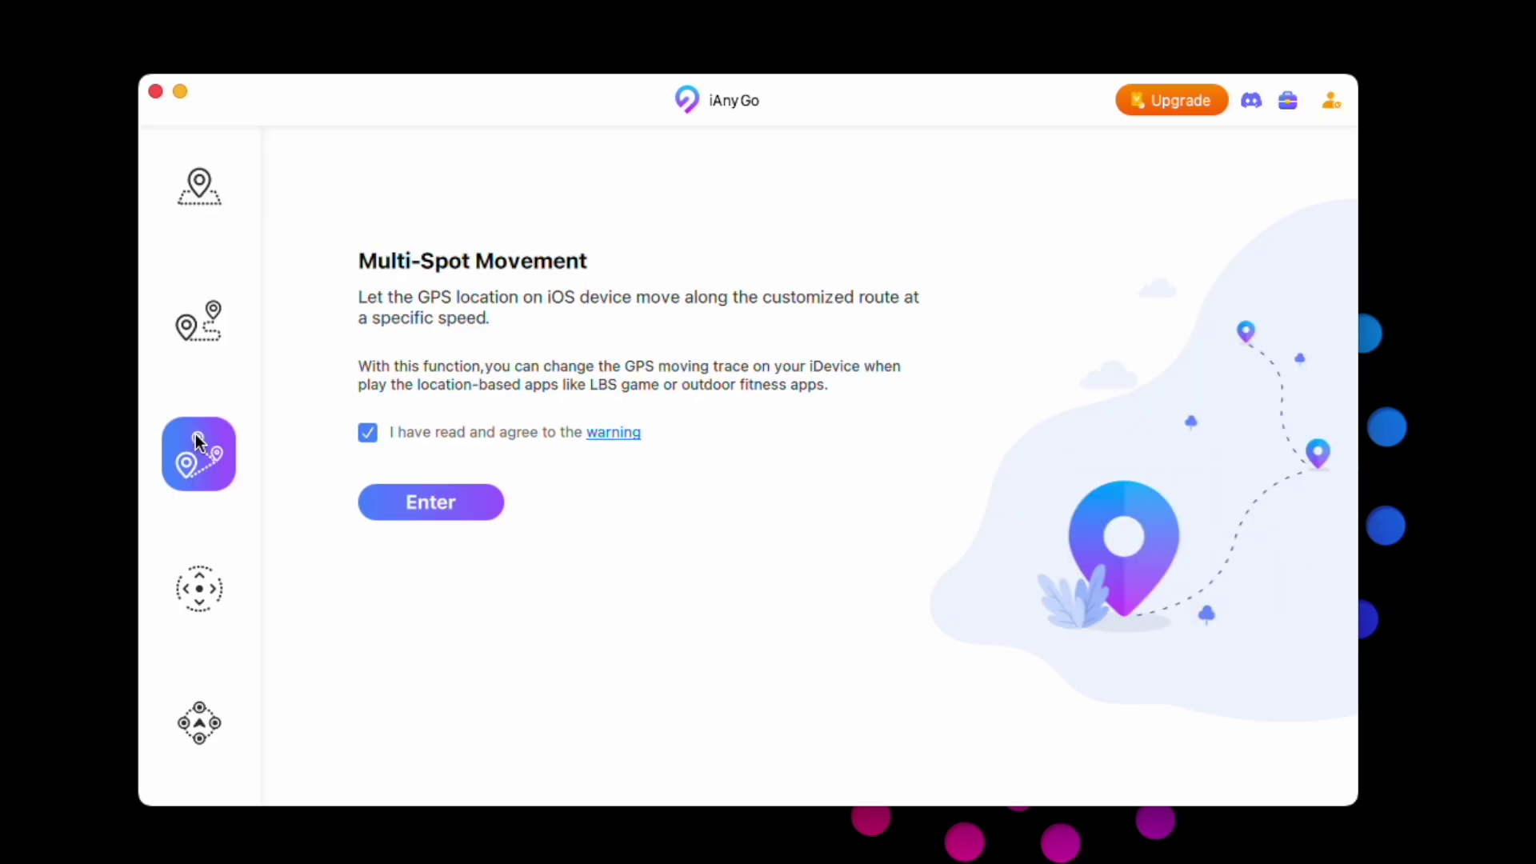
pyautogui.click(181, 596)
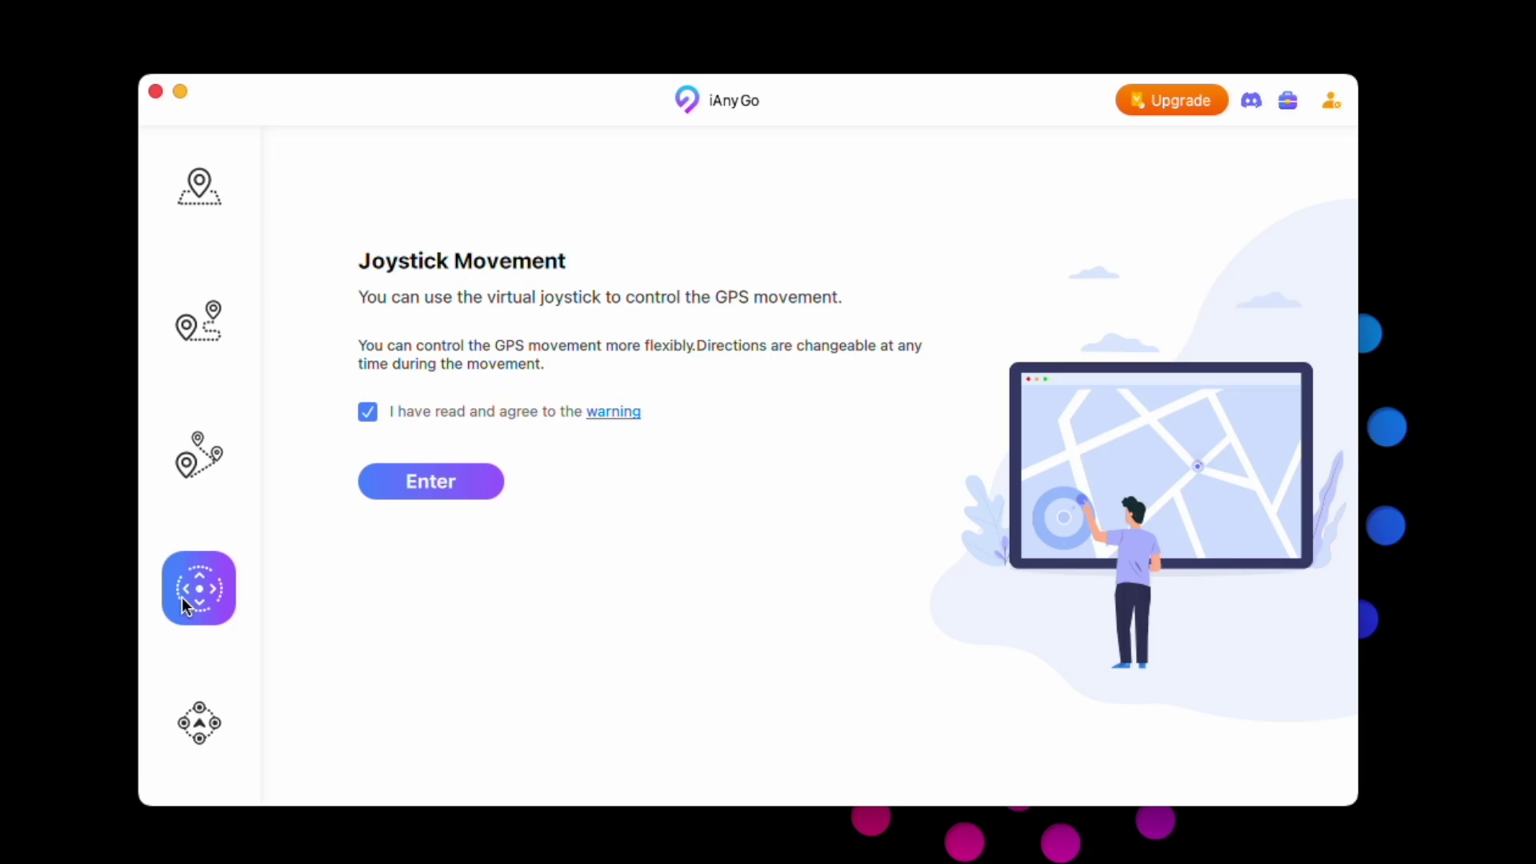
pyautogui.click(201, 708)
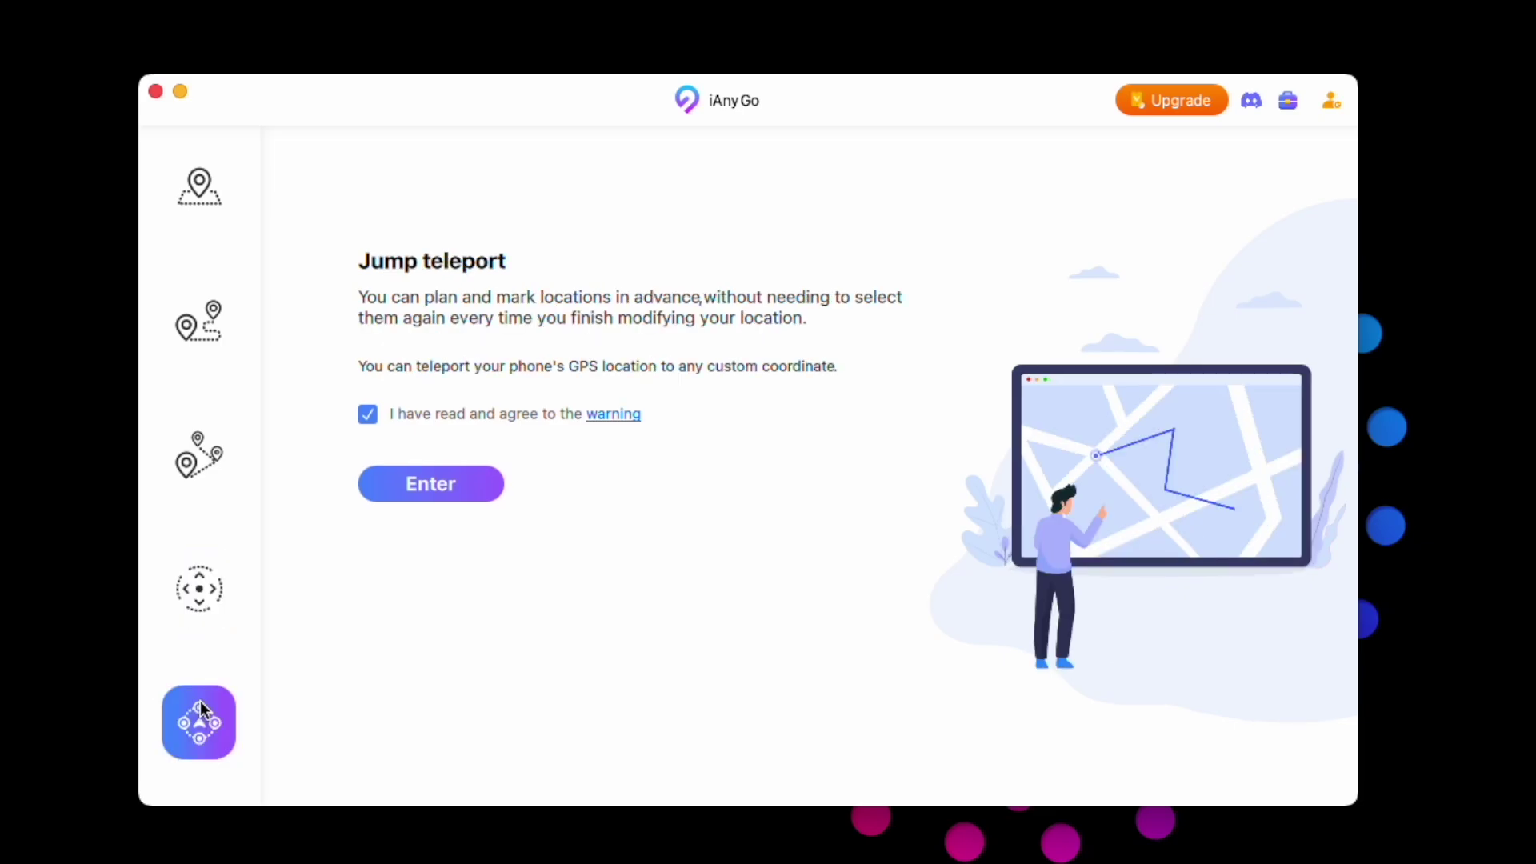
pyautogui.click(199, 175)
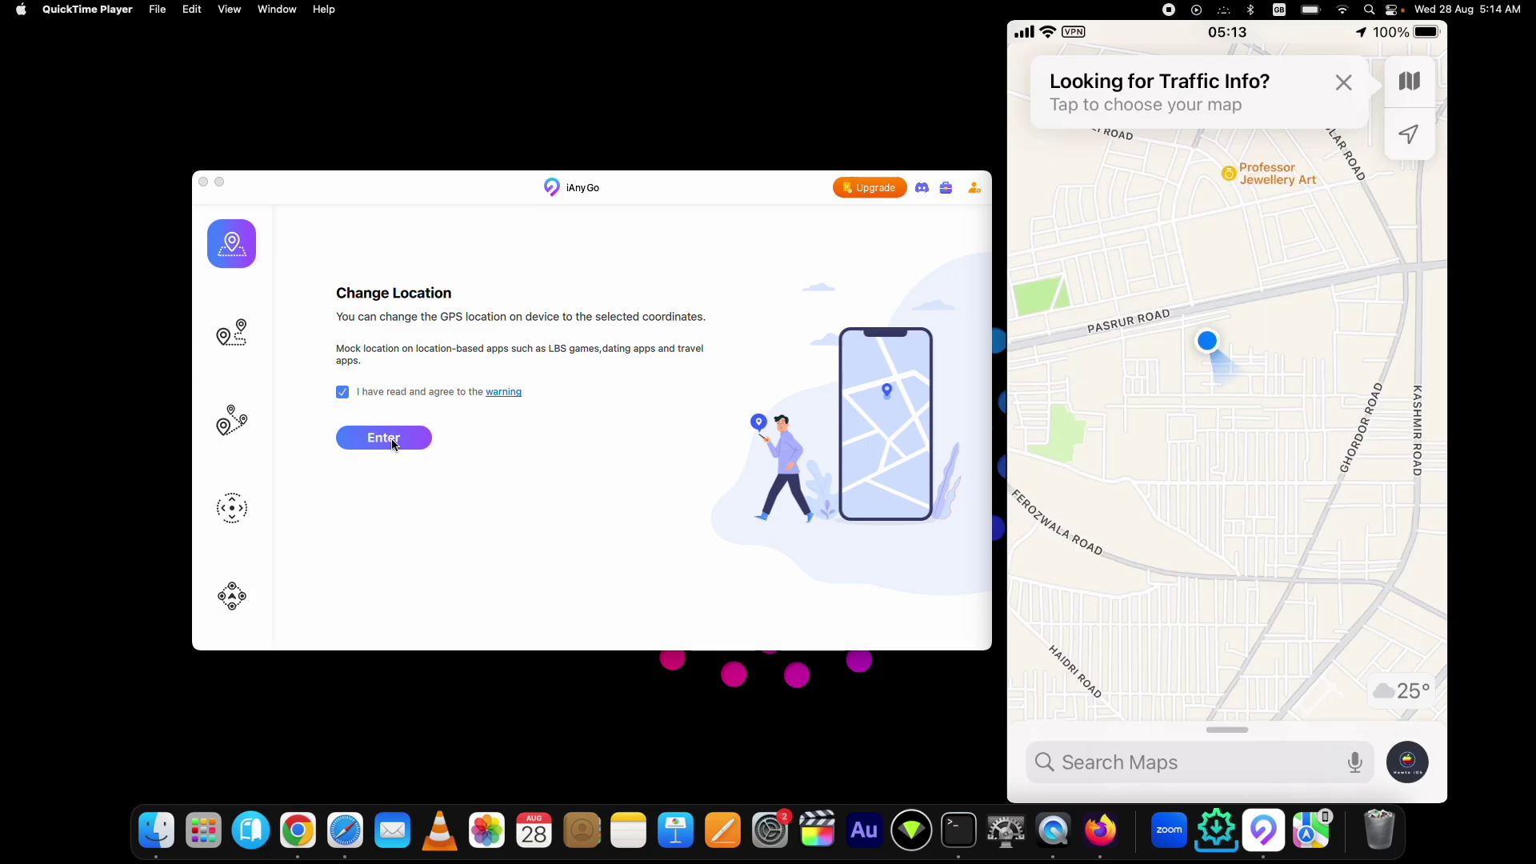
# Step: Enter the Change Location feature and connect the listed iPhone
pyautogui.click(393, 441)
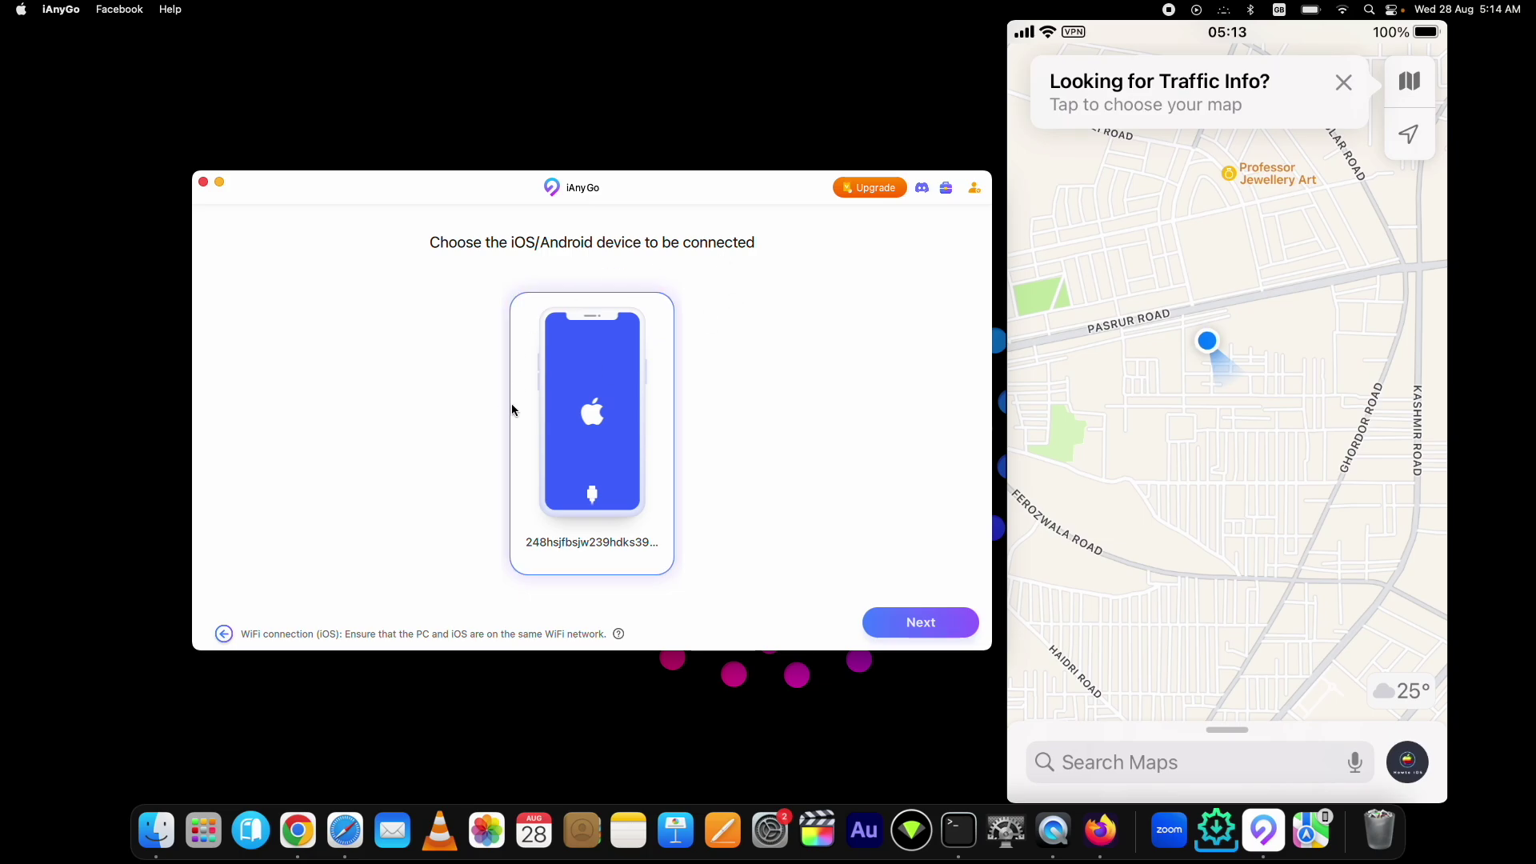
pyautogui.click(933, 627)
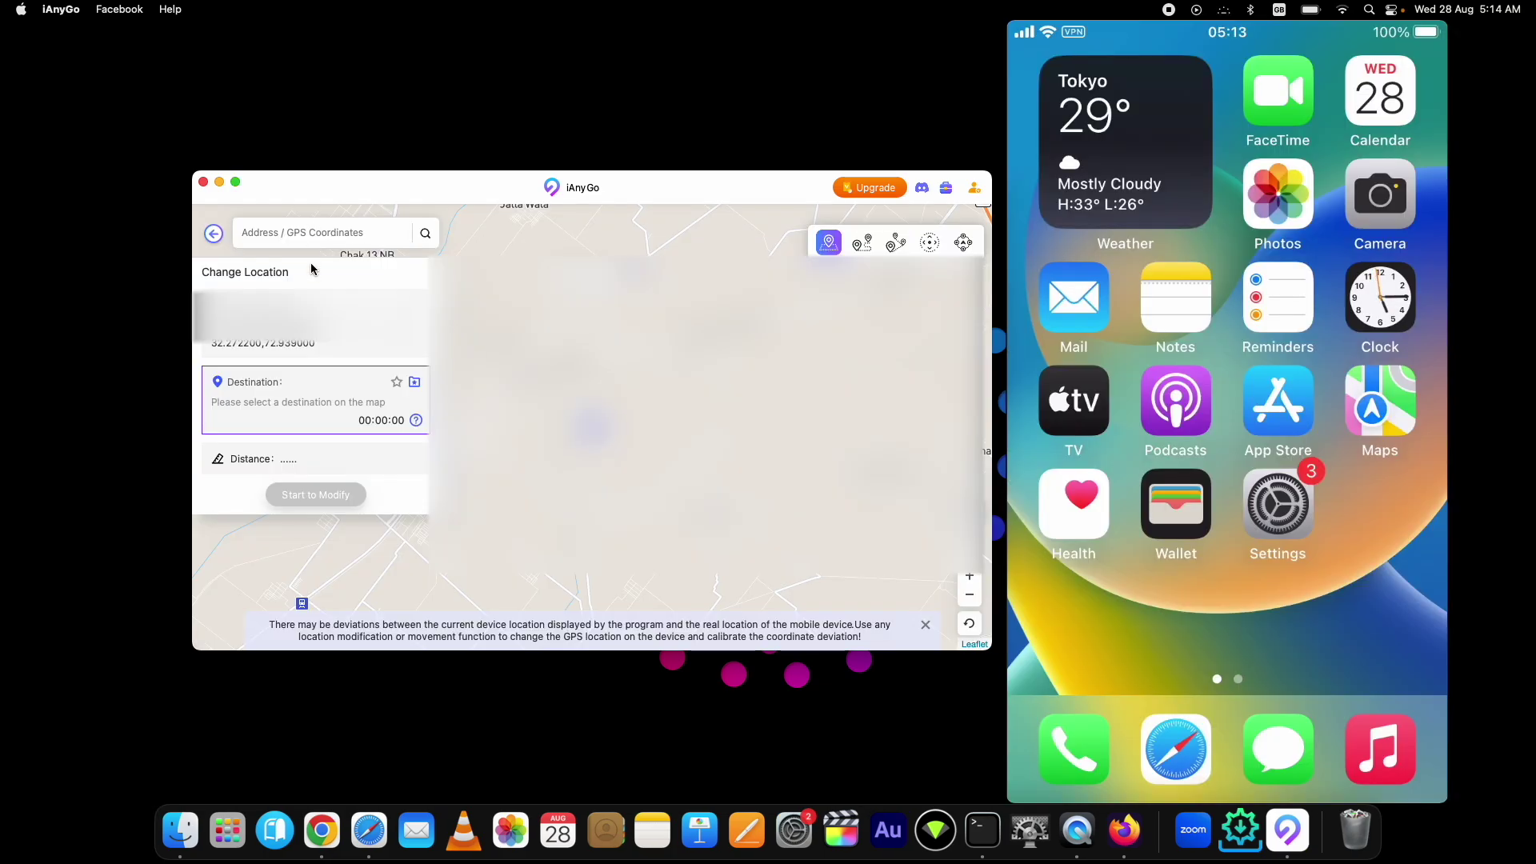
# Step: Search 'greenwich', choose 1 Nelson Road, Greenwich as destination and start modifying the location
pyautogui.click(324, 232)
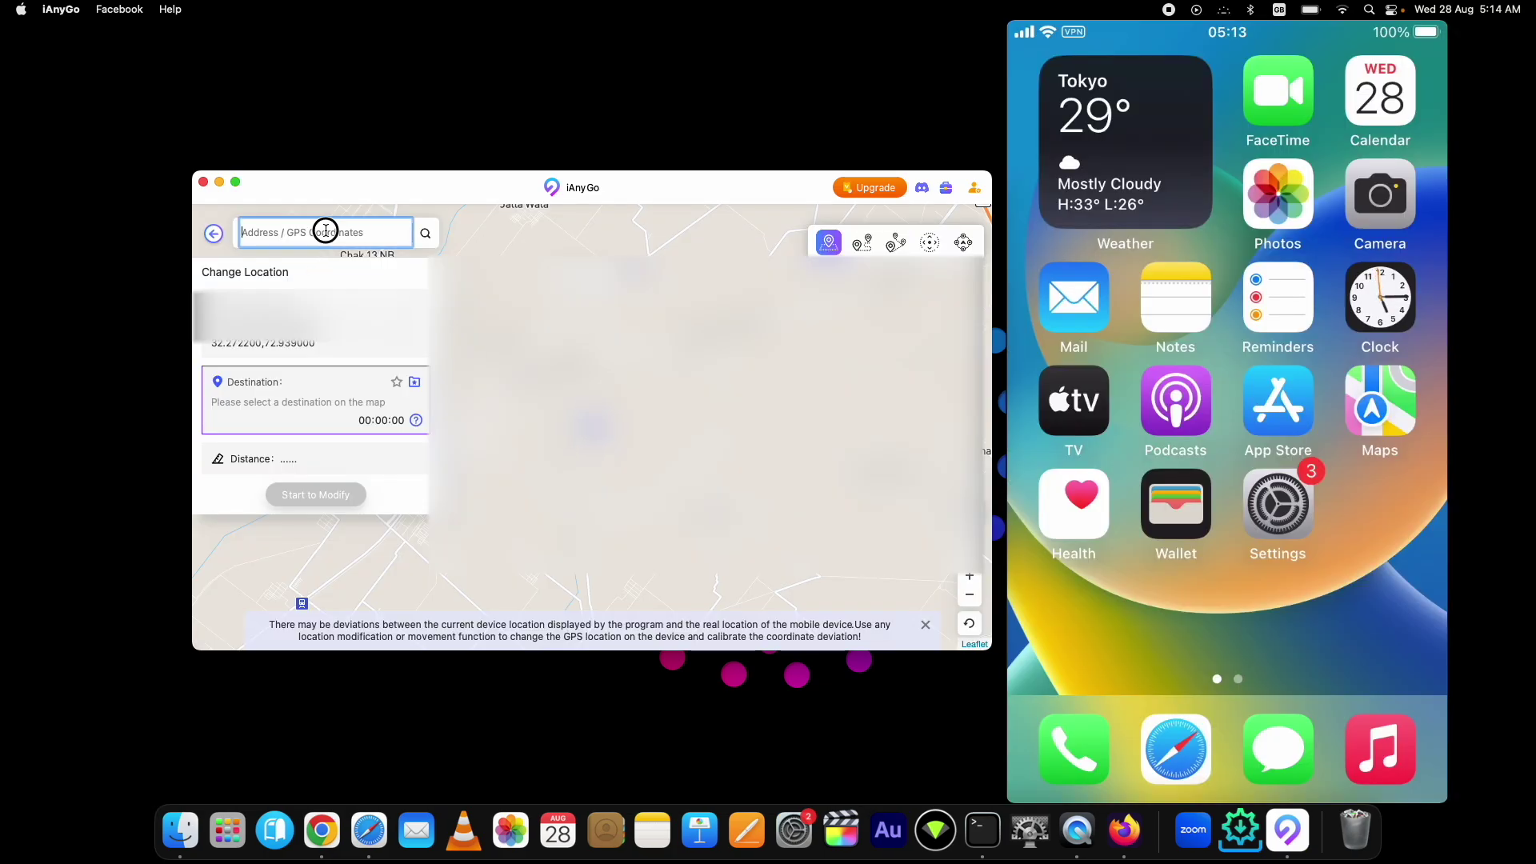
pyautogui.write('gr')
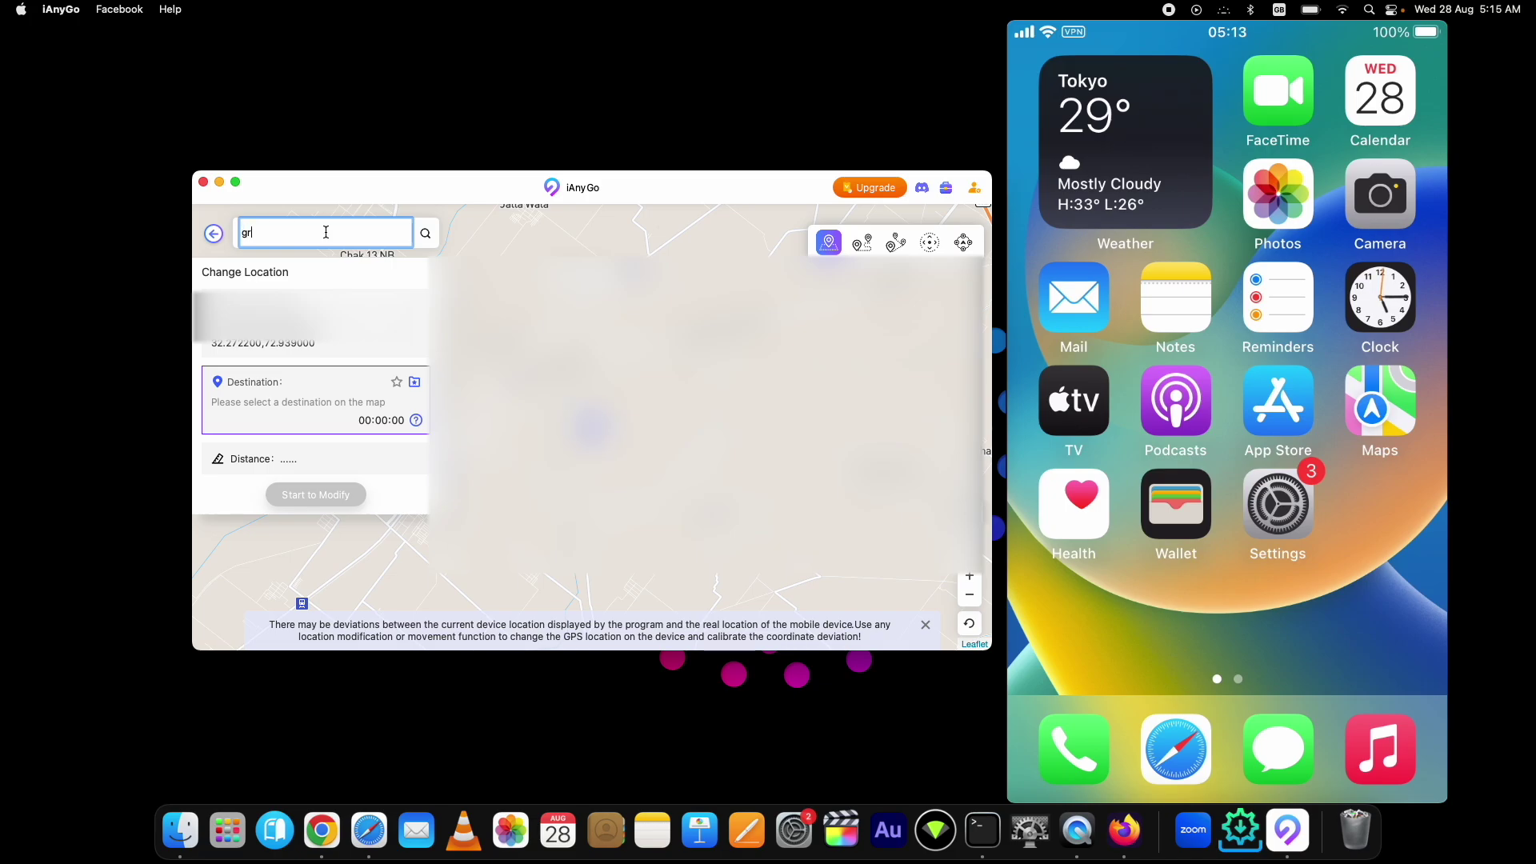
pyautogui.write('eenwich')
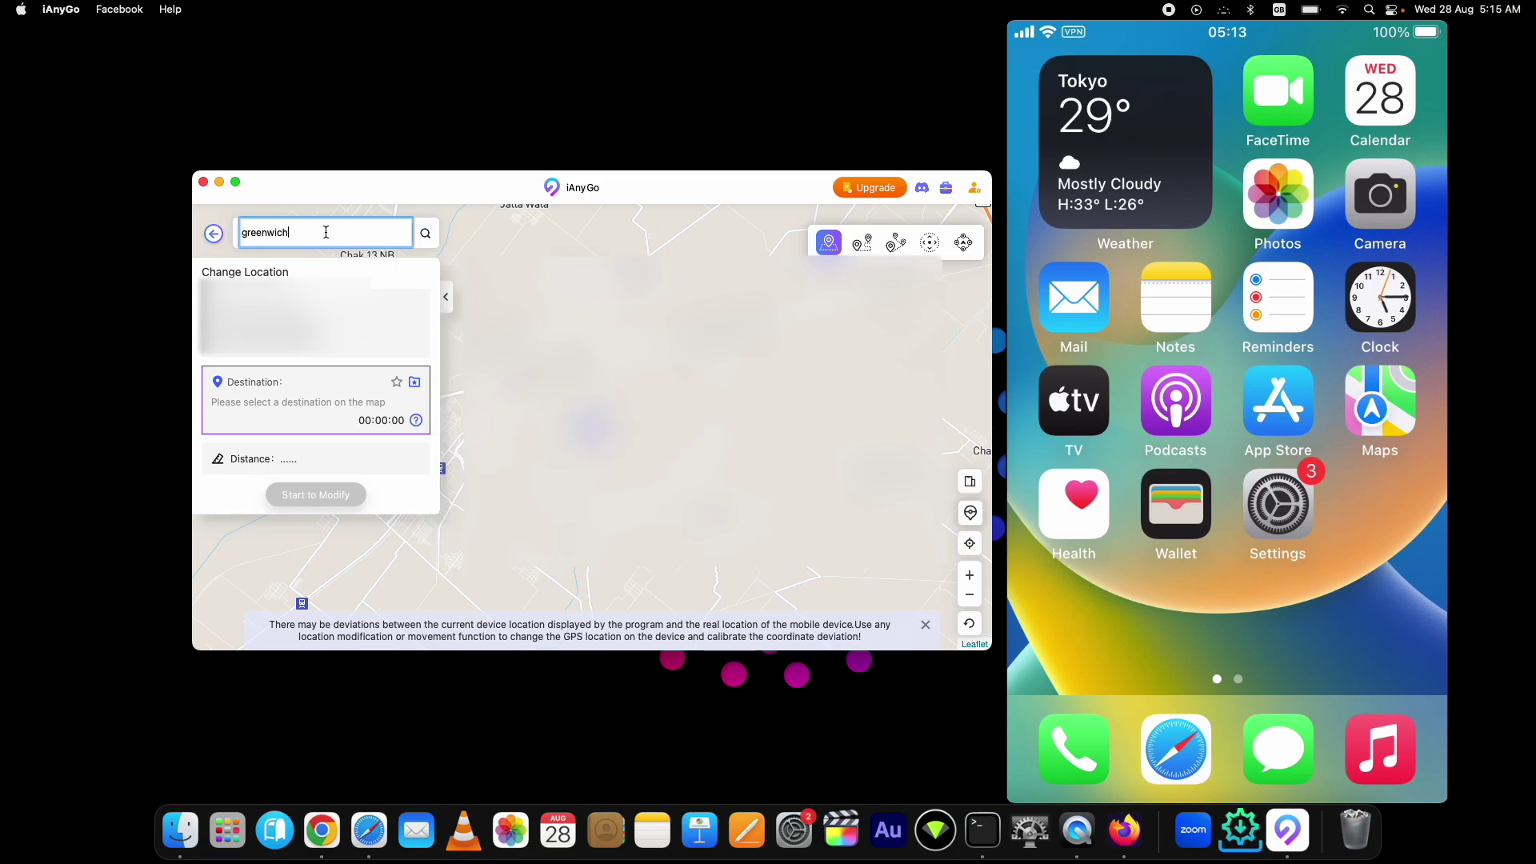
pyautogui.click(424, 234)
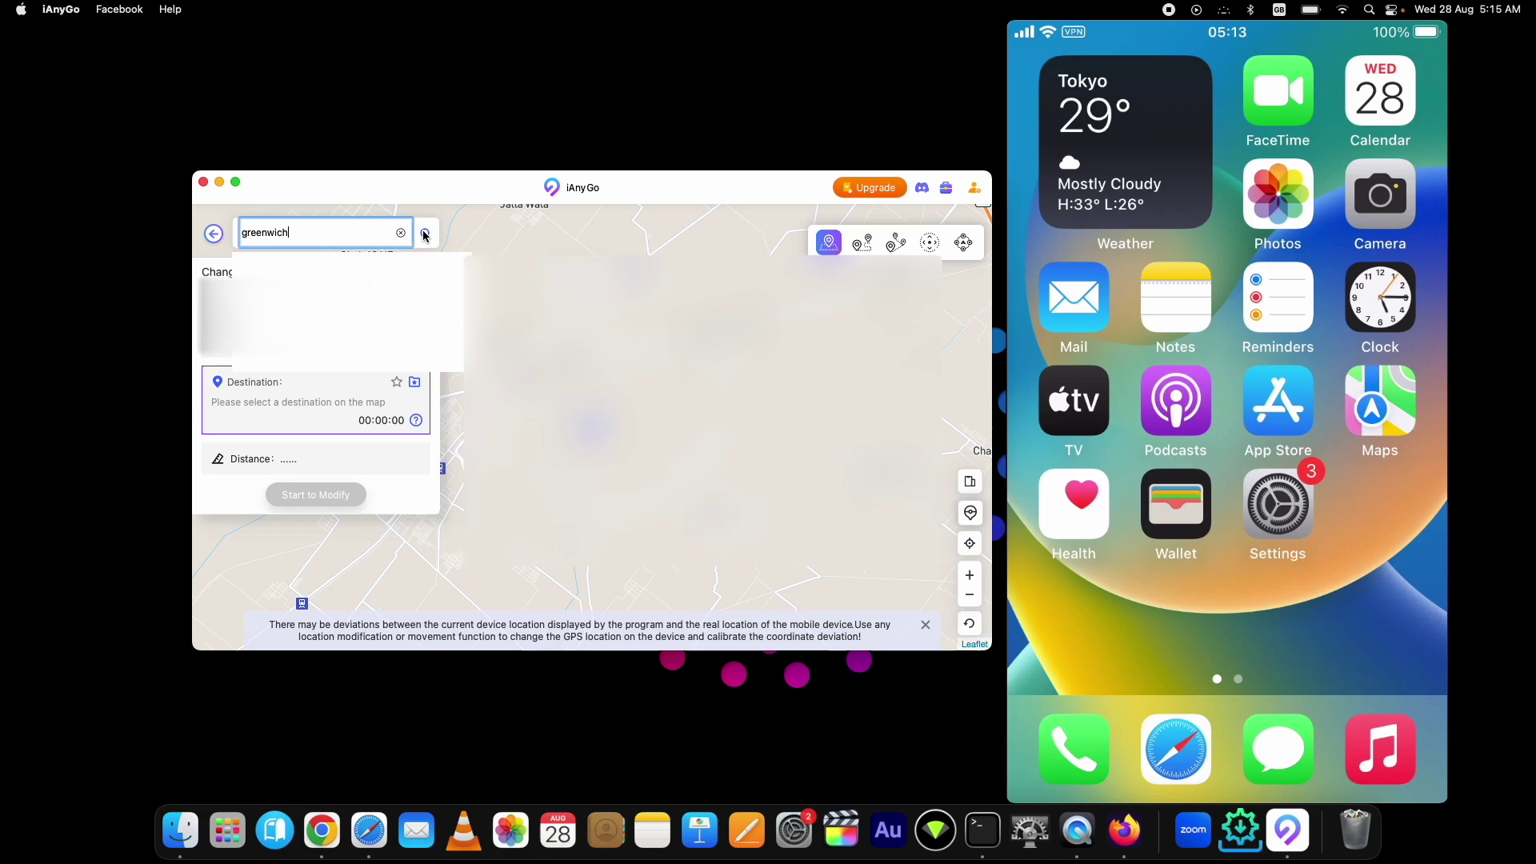
pyautogui.click(375, 264)
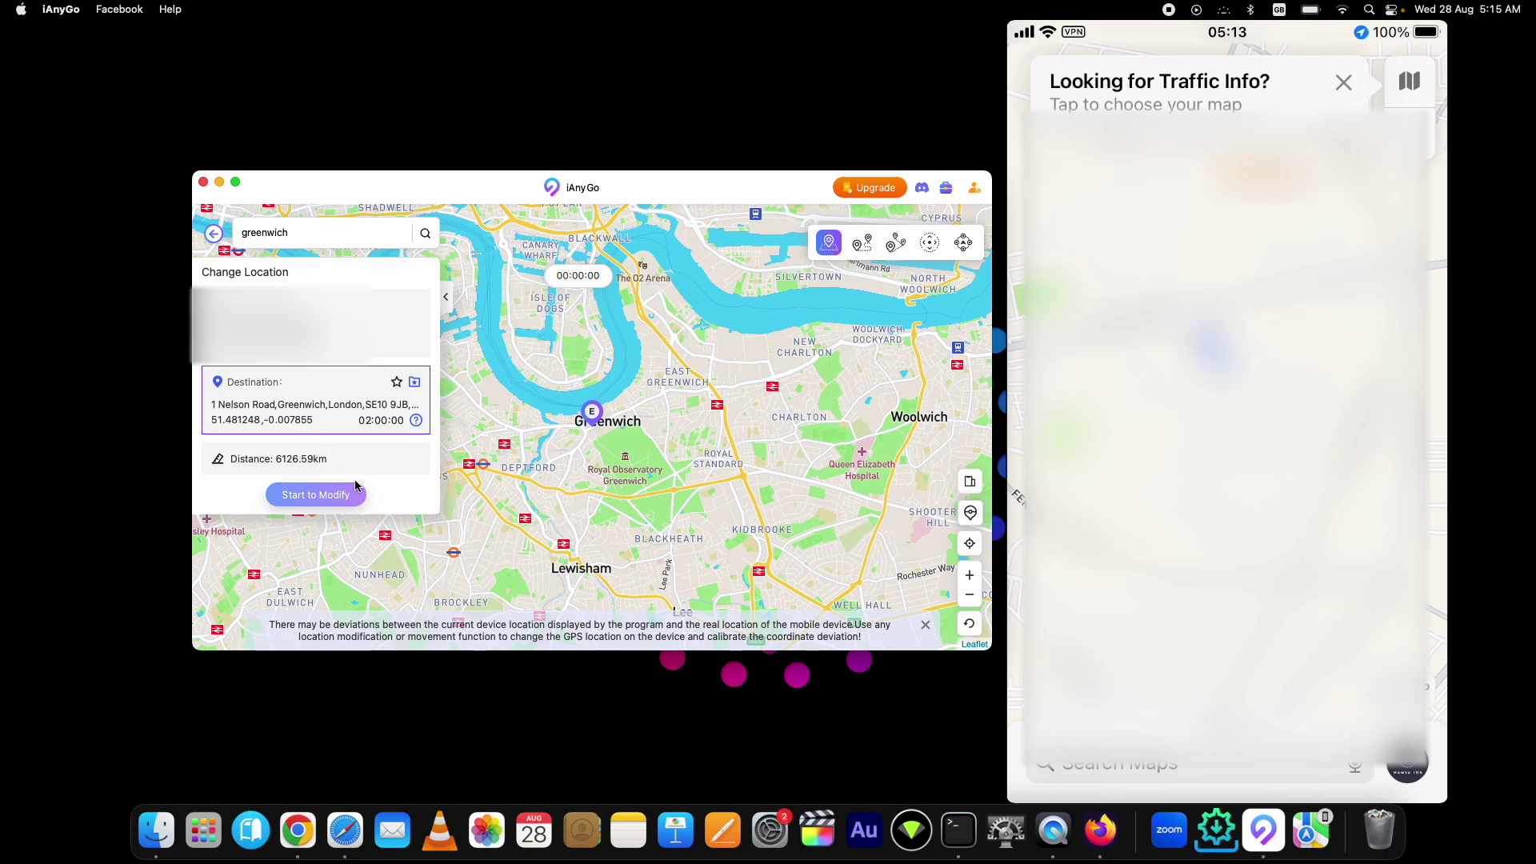
pyautogui.click(312, 498)
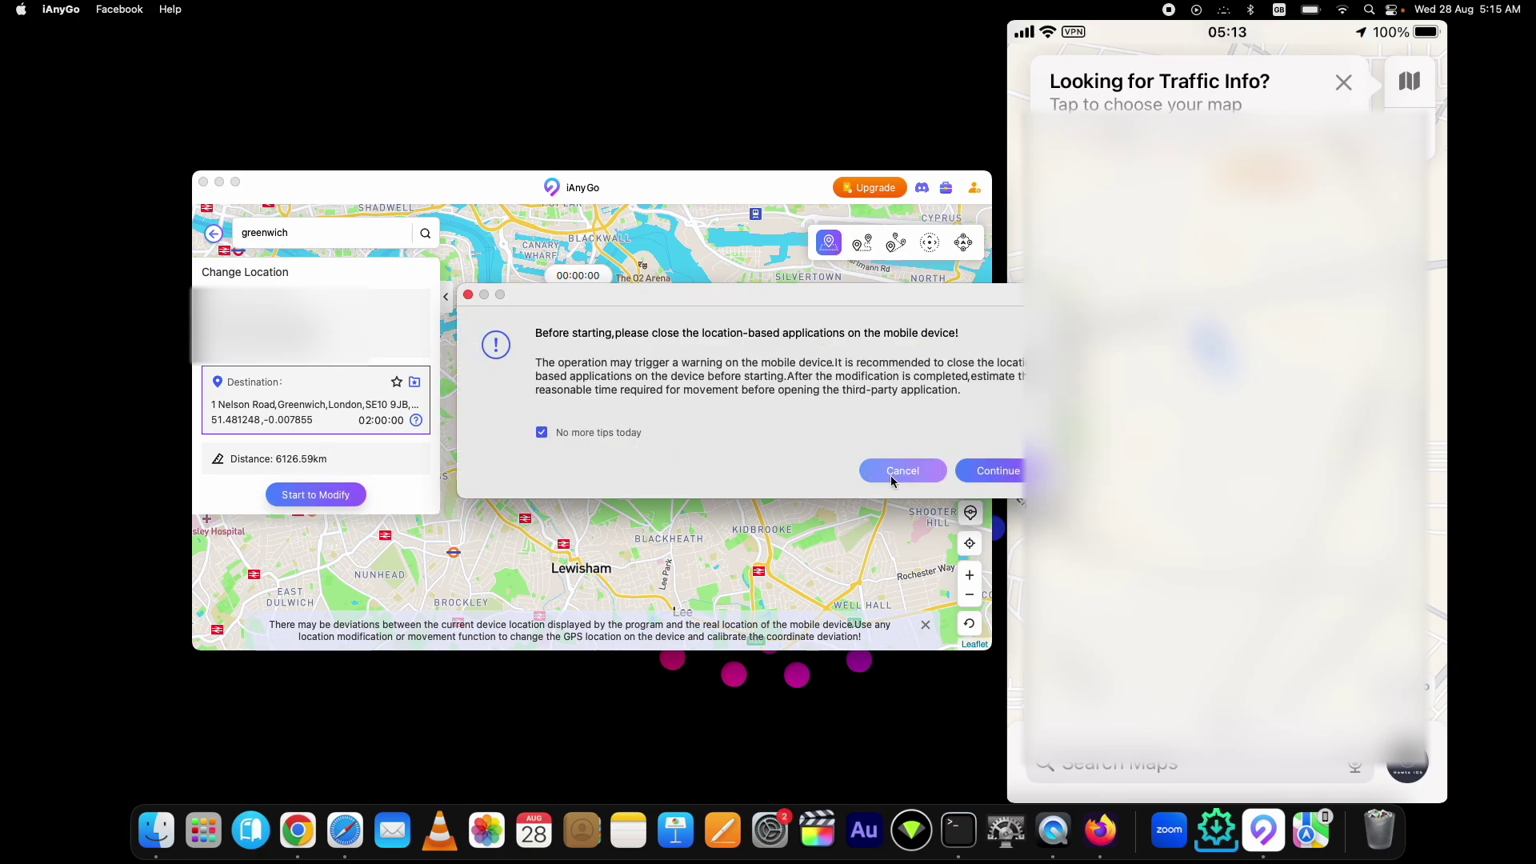
# Step: Dismiss the location-apps warning so the iPhone moves to 1 Nelson Road, Greenwich
pyautogui.click(980, 471)
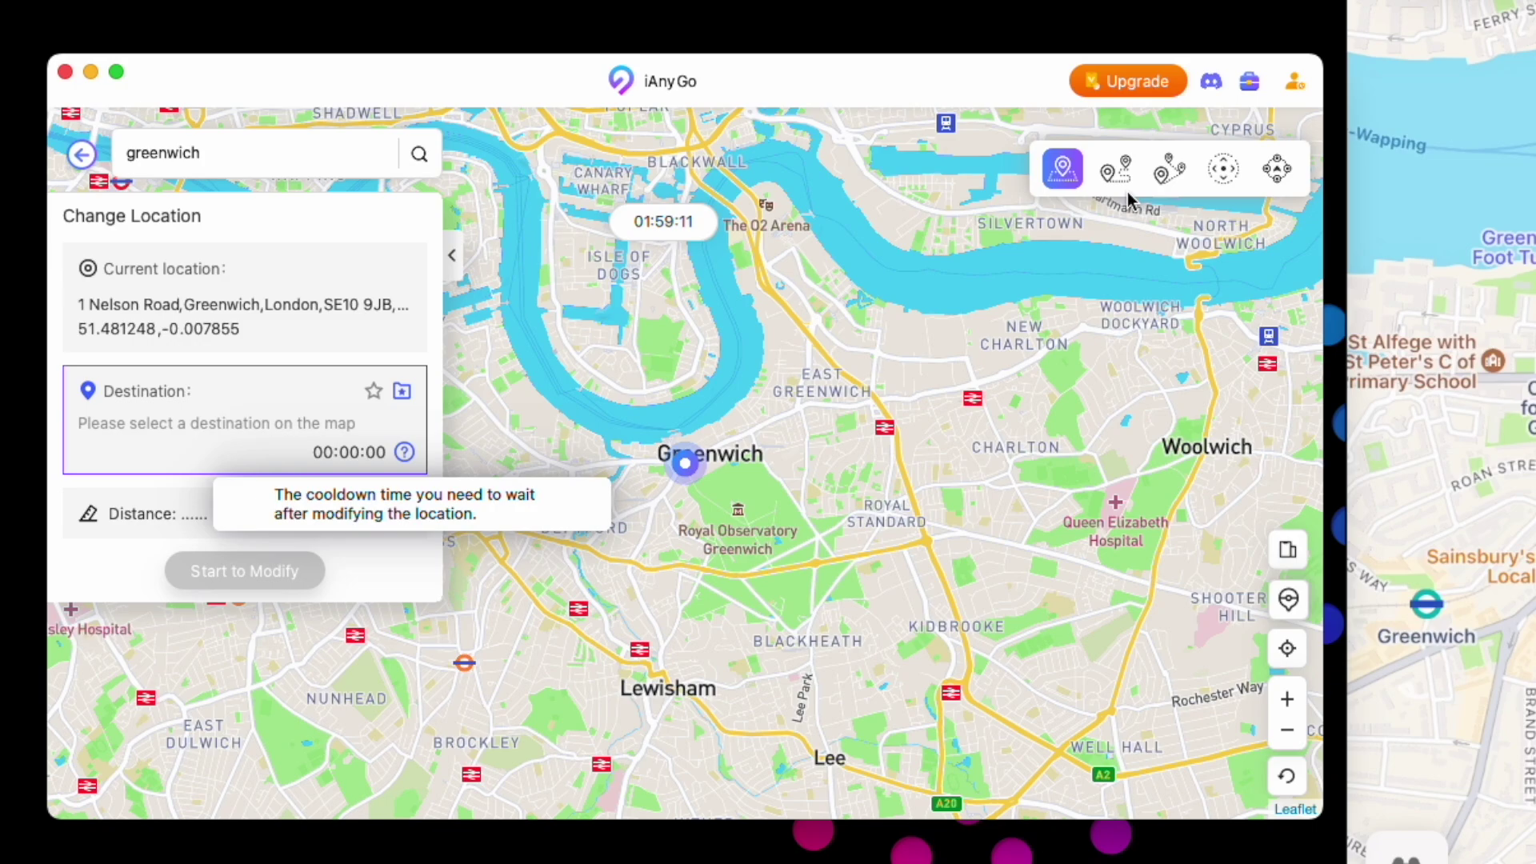
# Step: In Single-Spot mode set an end point east of Greenwich and raise the movement speed
pyautogui.click(1115, 172)
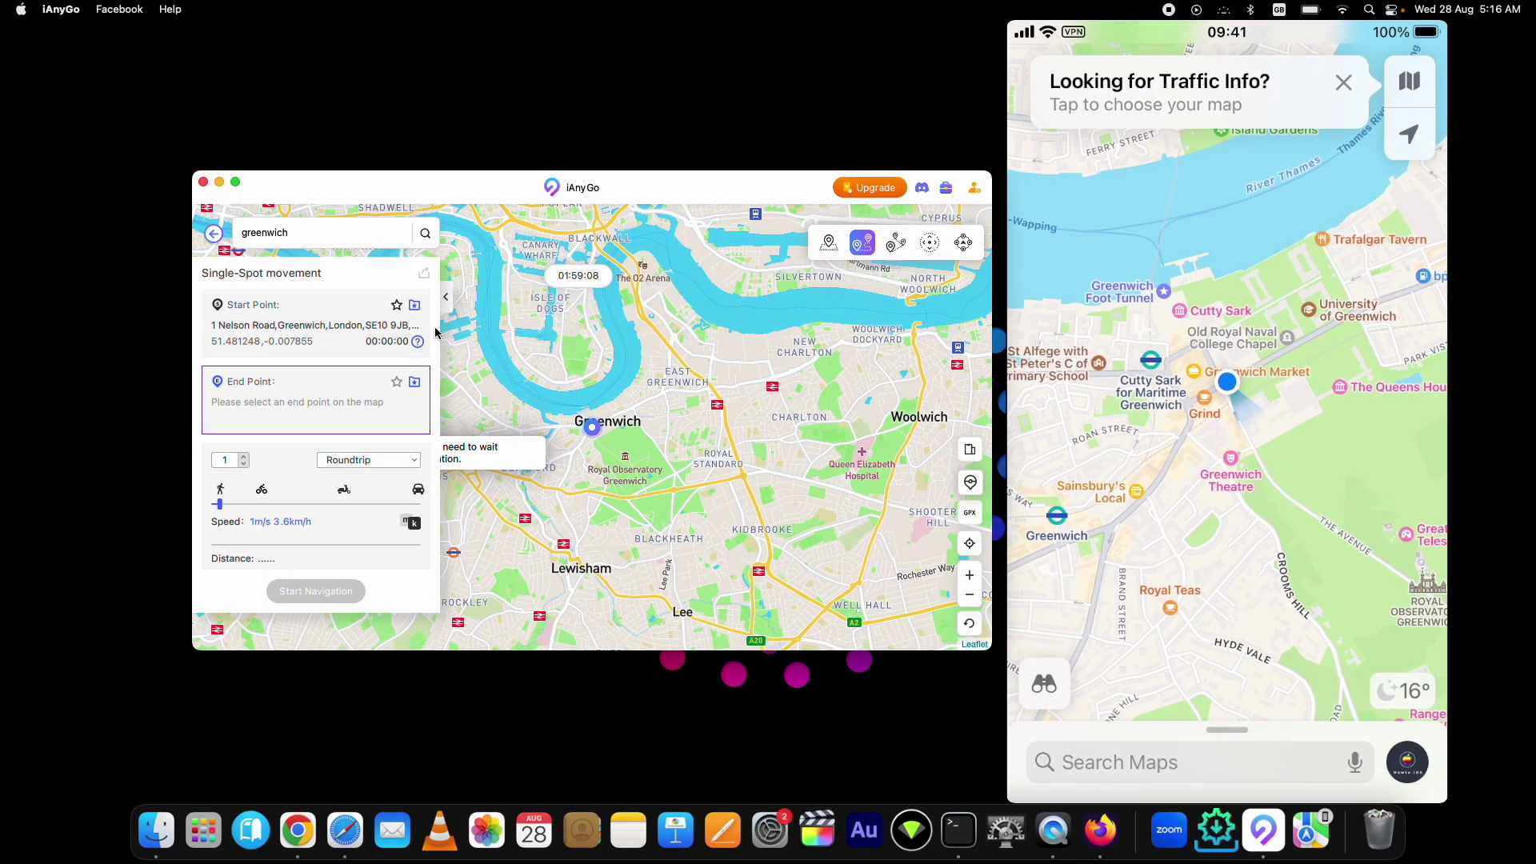
pyautogui.click(724, 425)
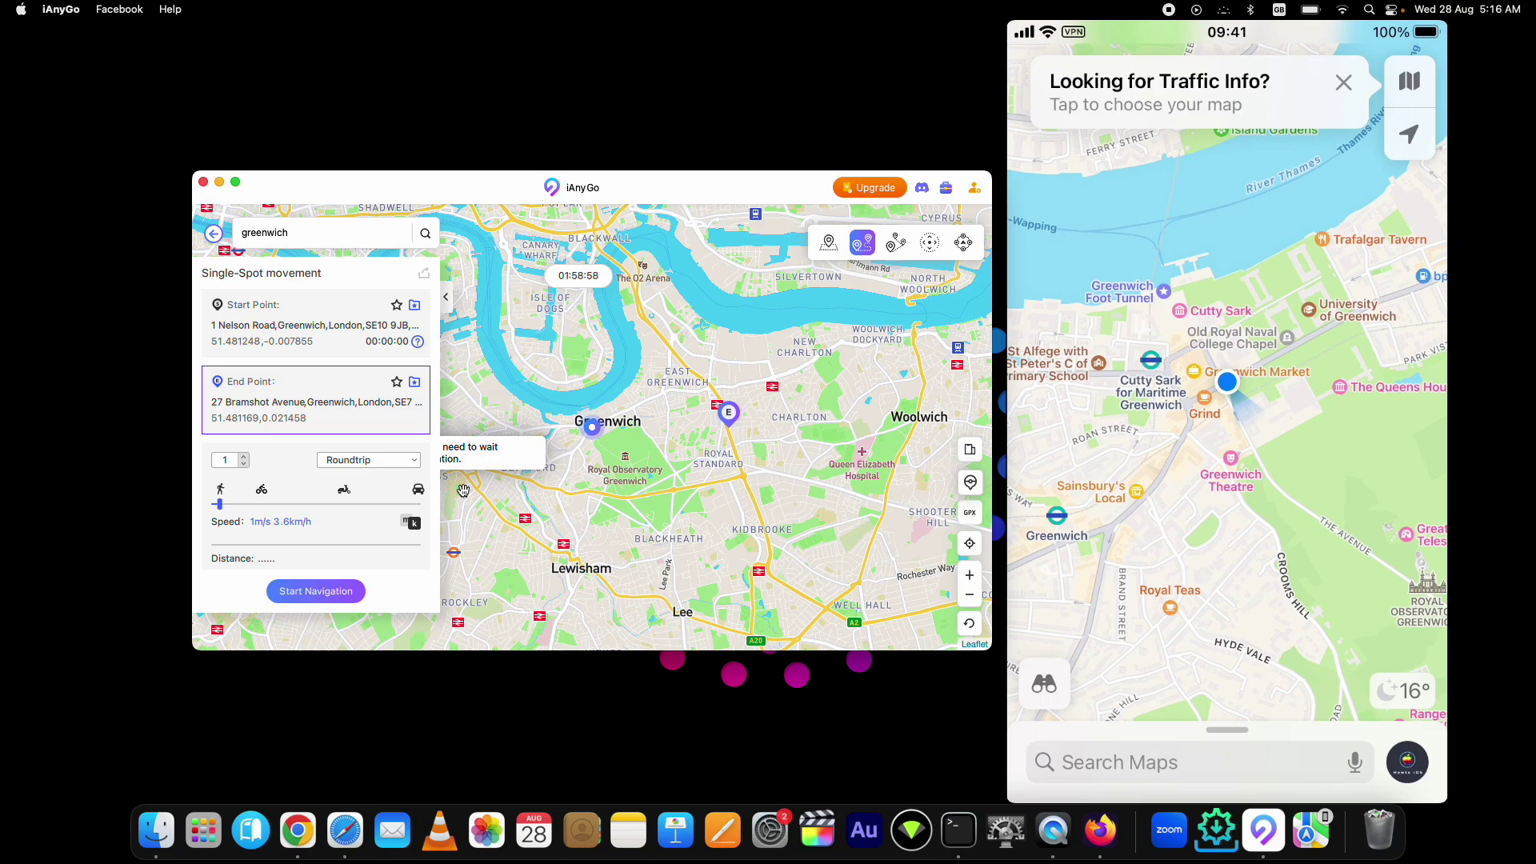
pyautogui.moveTo(217, 504)
pyautogui.mouseDown()
pyautogui.moveTo(301, 501)
pyautogui.moveTo(233, 515)
pyautogui.moveTo(269, 511)
pyautogui.mouseUp()
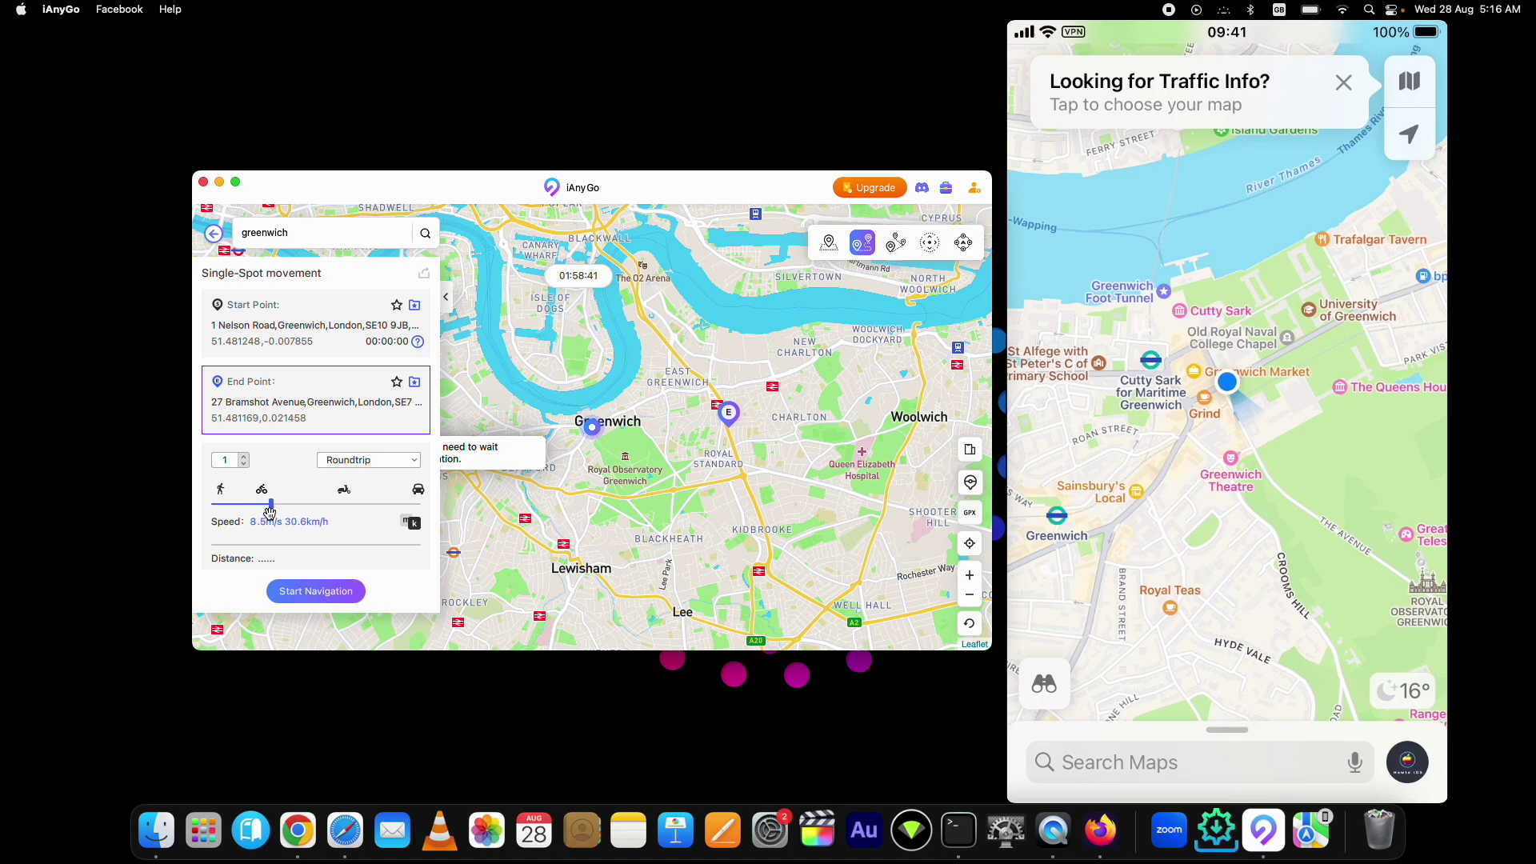
pyautogui.click(308, 596)
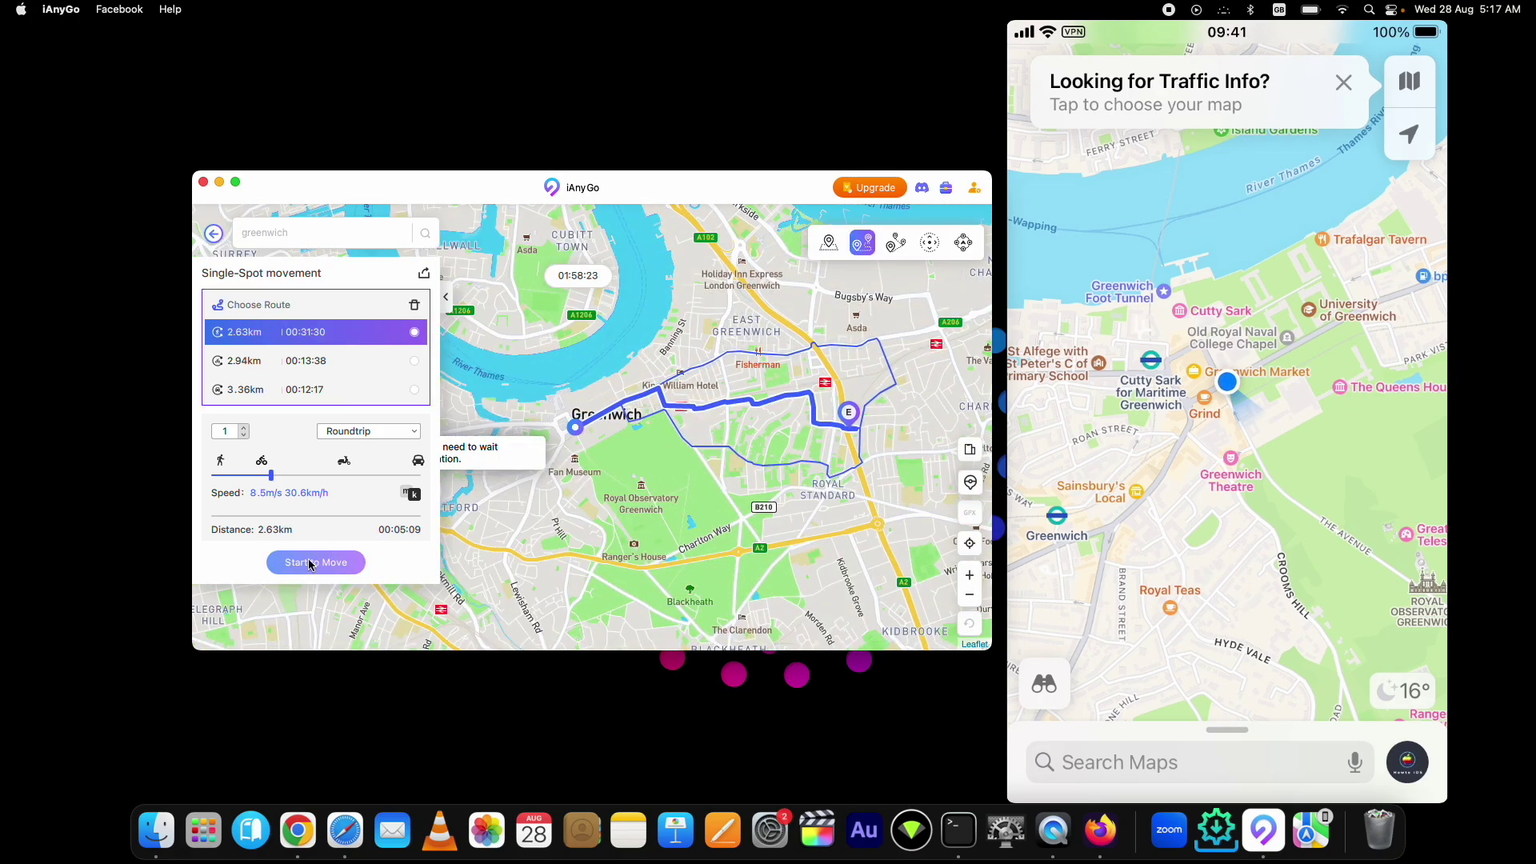
pyautogui.click(314, 561)
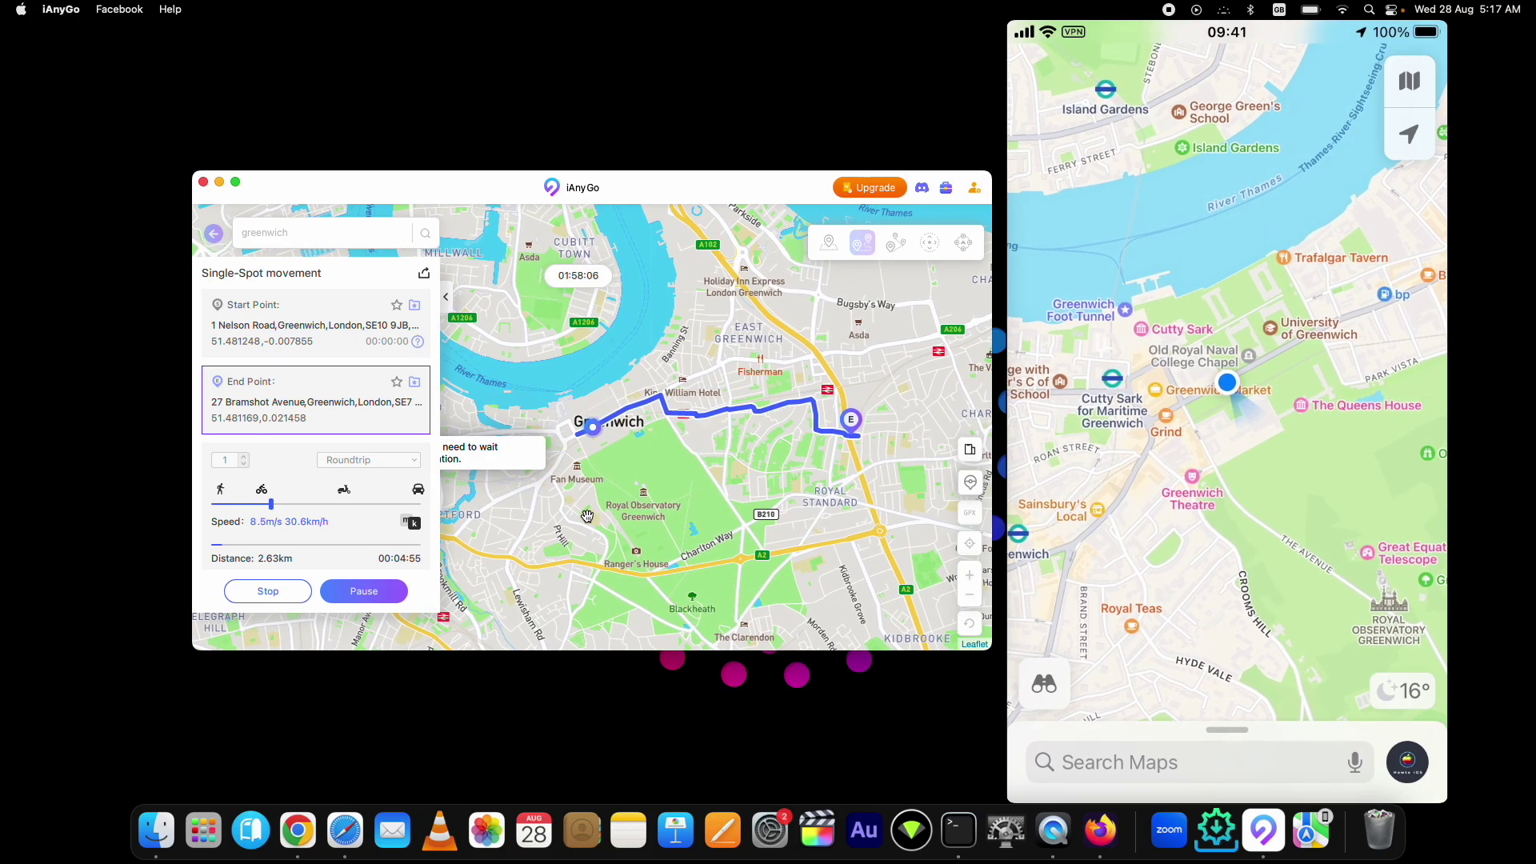
pyautogui.click(267, 593)
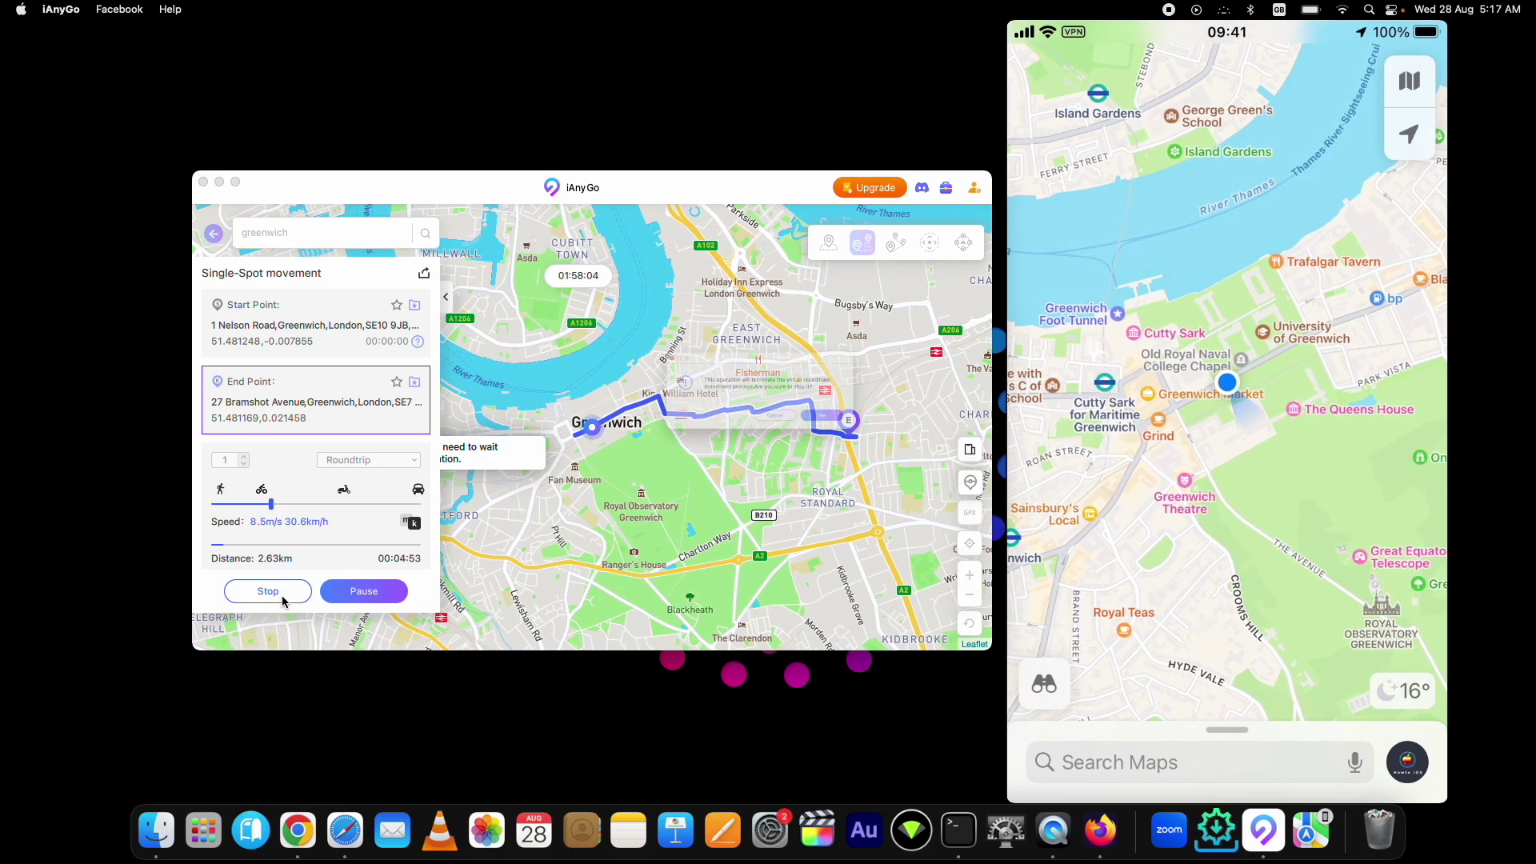
pyautogui.click(853, 442)
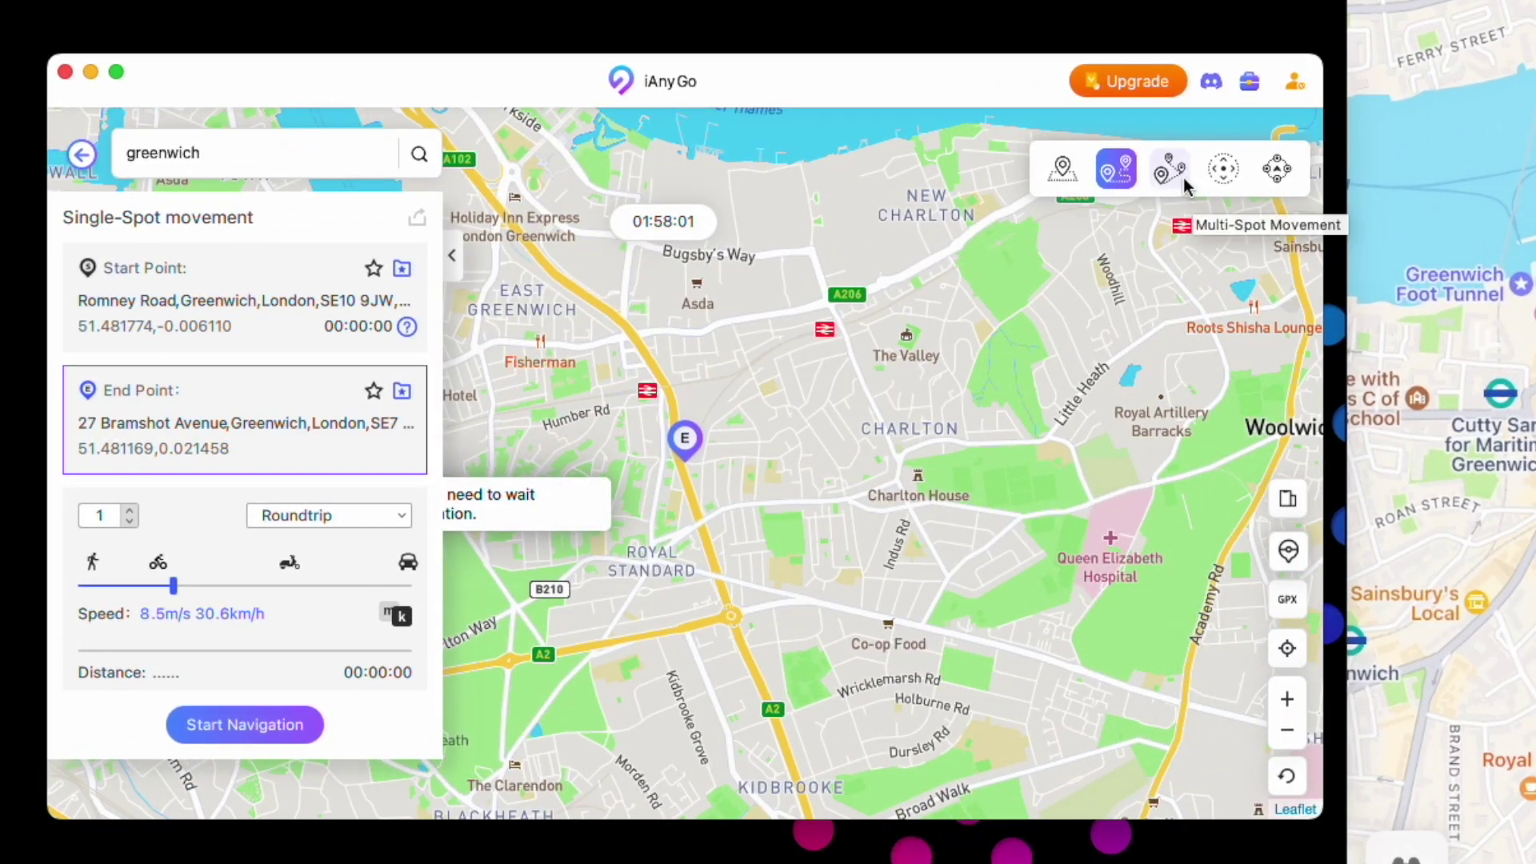
# Step: In Multi-Spot mode plot a seven-stop route around Charlton ending near Co-op Food
pyautogui.click(1184, 178)
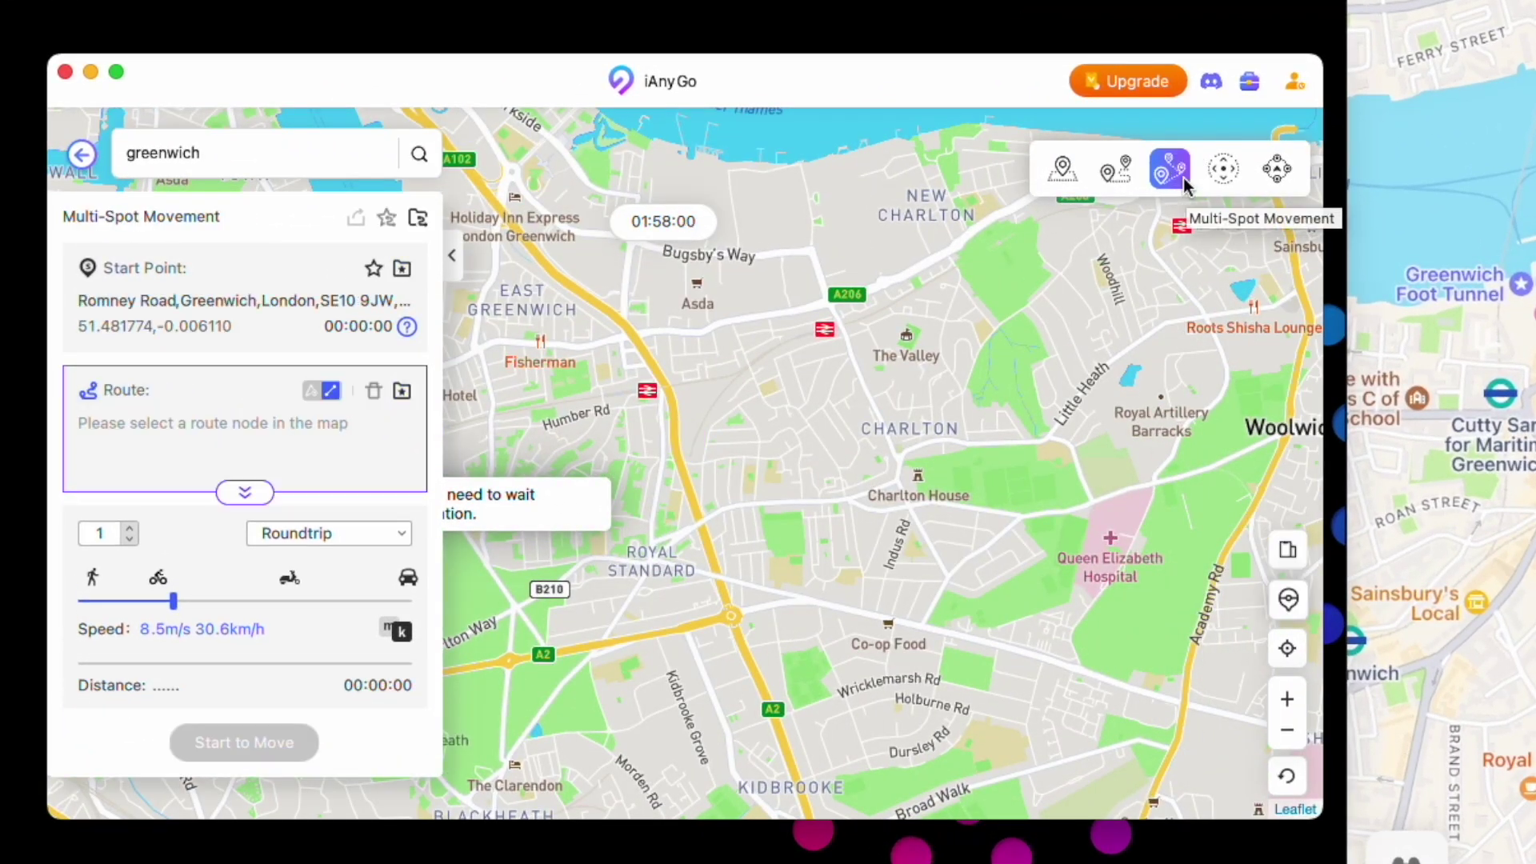
pyautogui.click(581, 332)
pyautogui.click(711, 304)
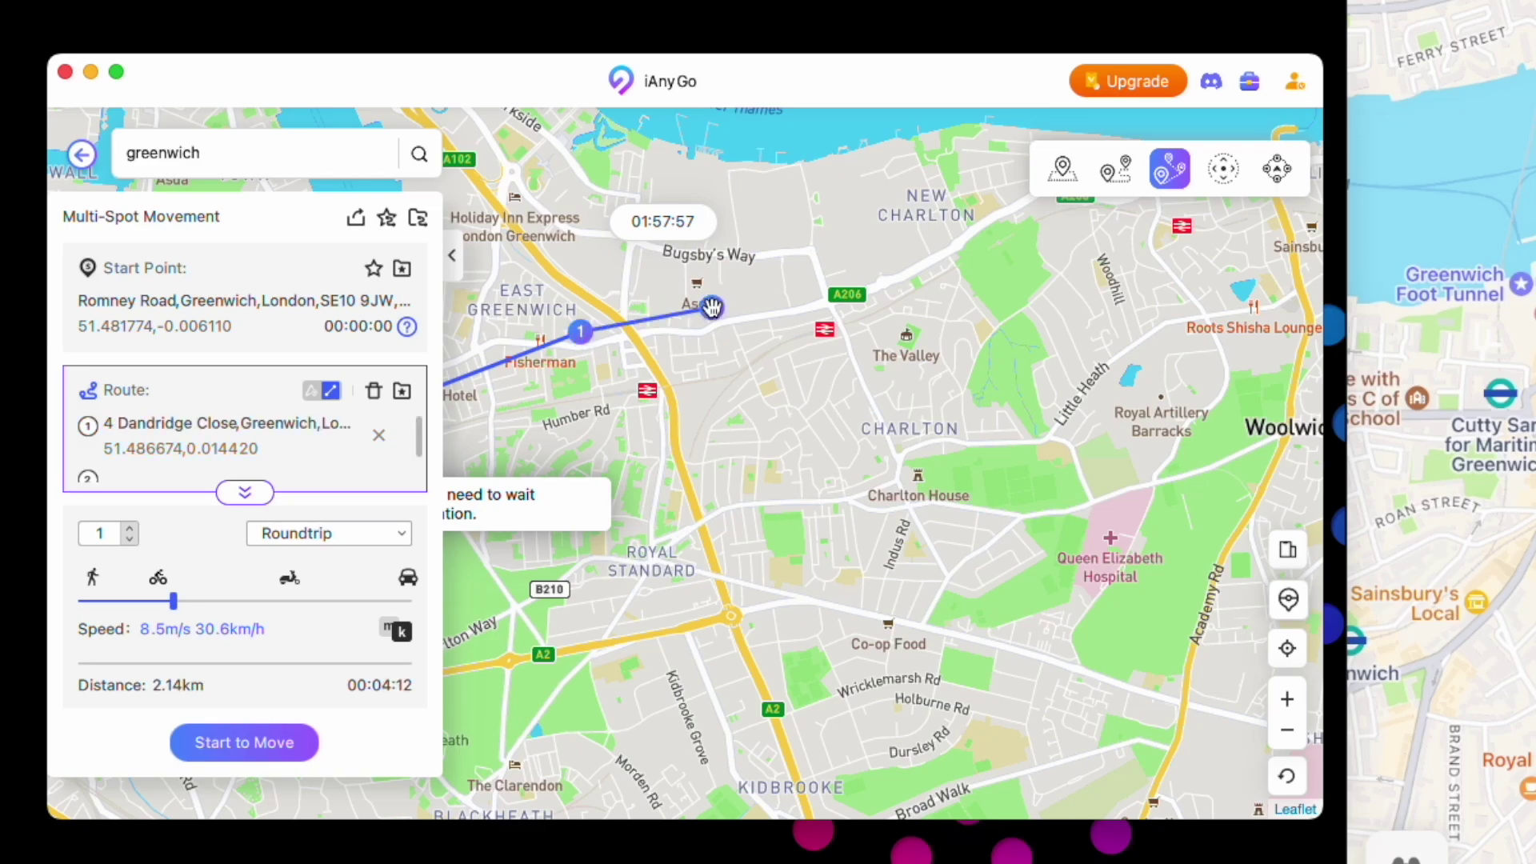
pyautogui.click(786, 525)
pyautogui.click(758, 384)
pyautogui.click(804, 344)
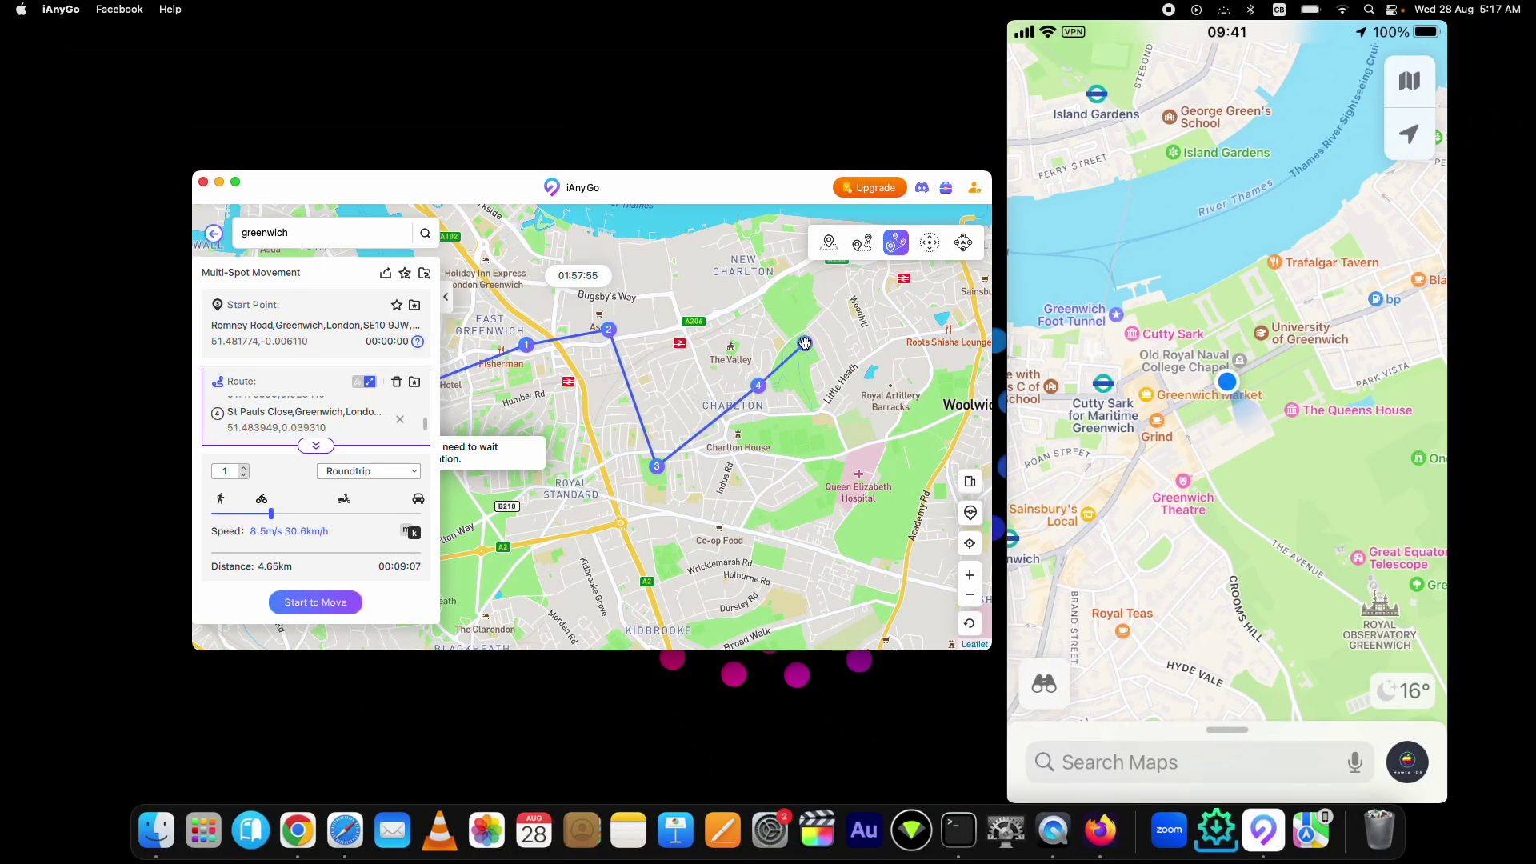
pyautogui.click(782, 525)
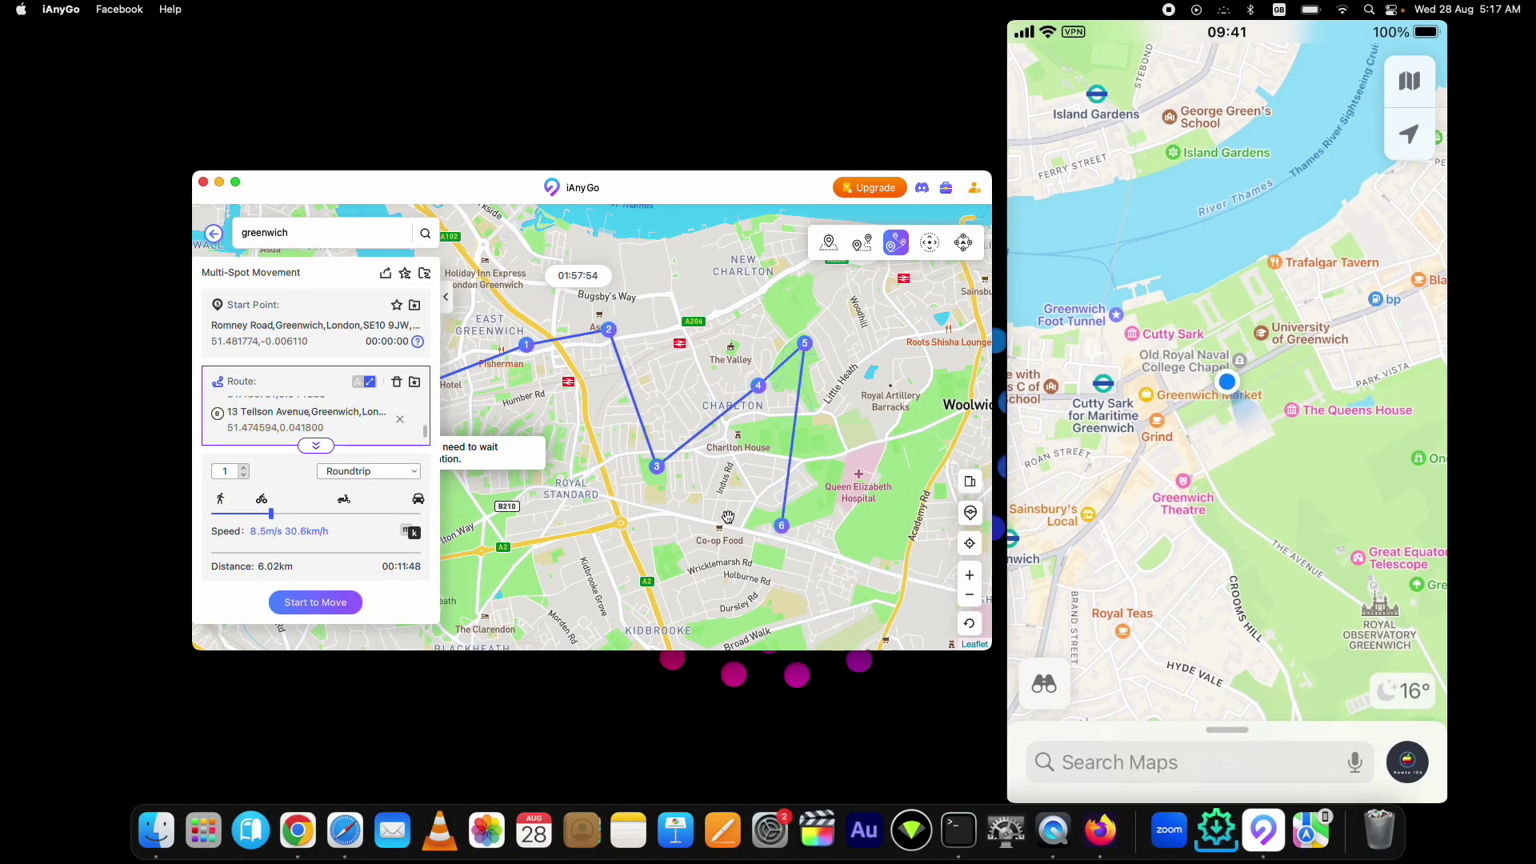
pyautogui.click(675, 549)
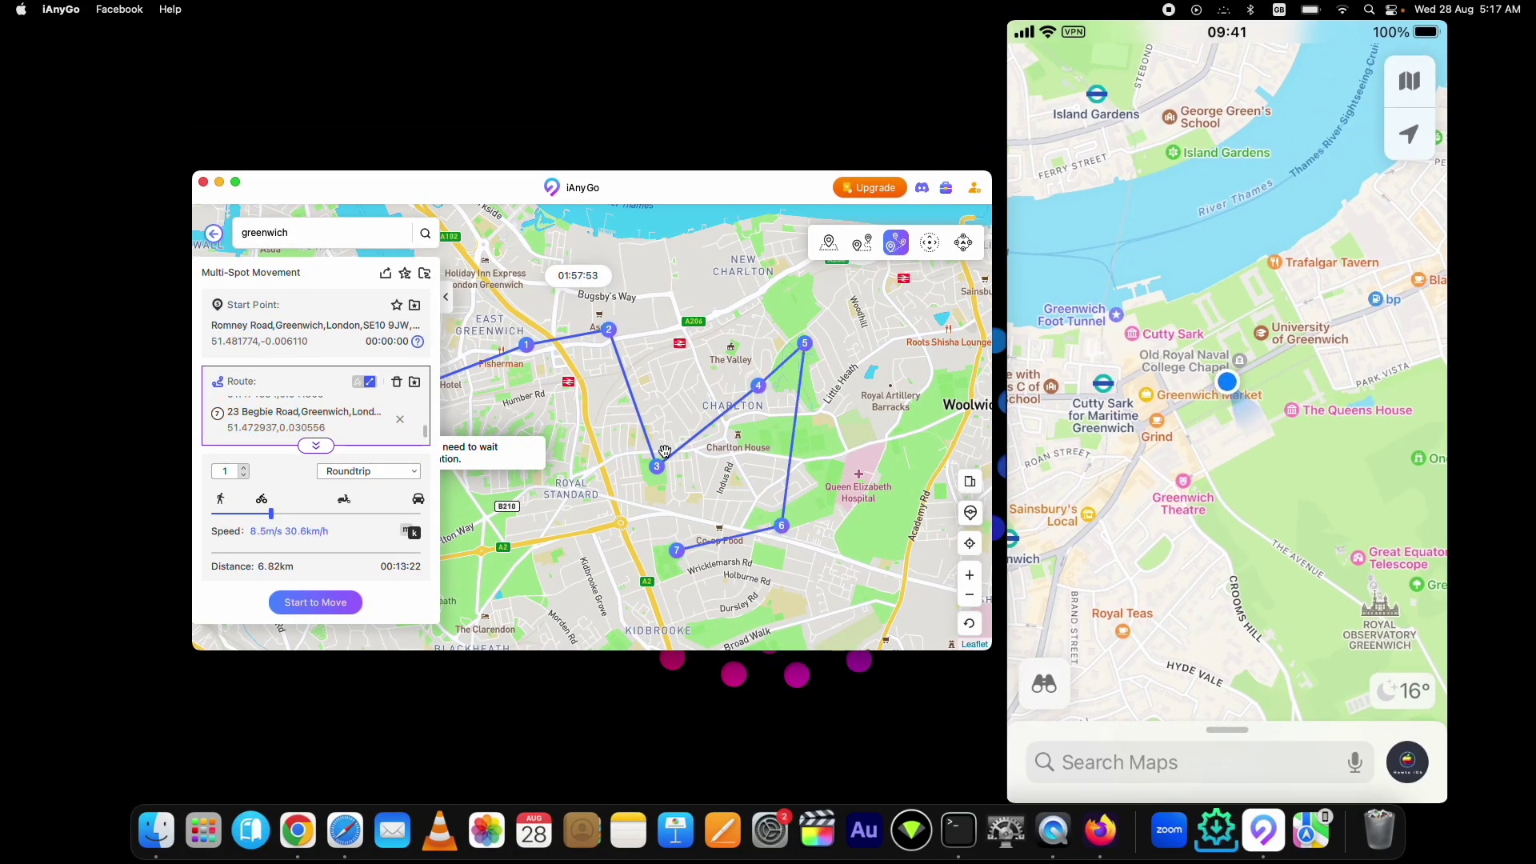
# Step: Reshape the route by dragging stops 3, 2, 4 and 7 toward Royal Standard and the A206
pyautogui.moveTo(656, 466); pyautogui.dragTo(665, 412)
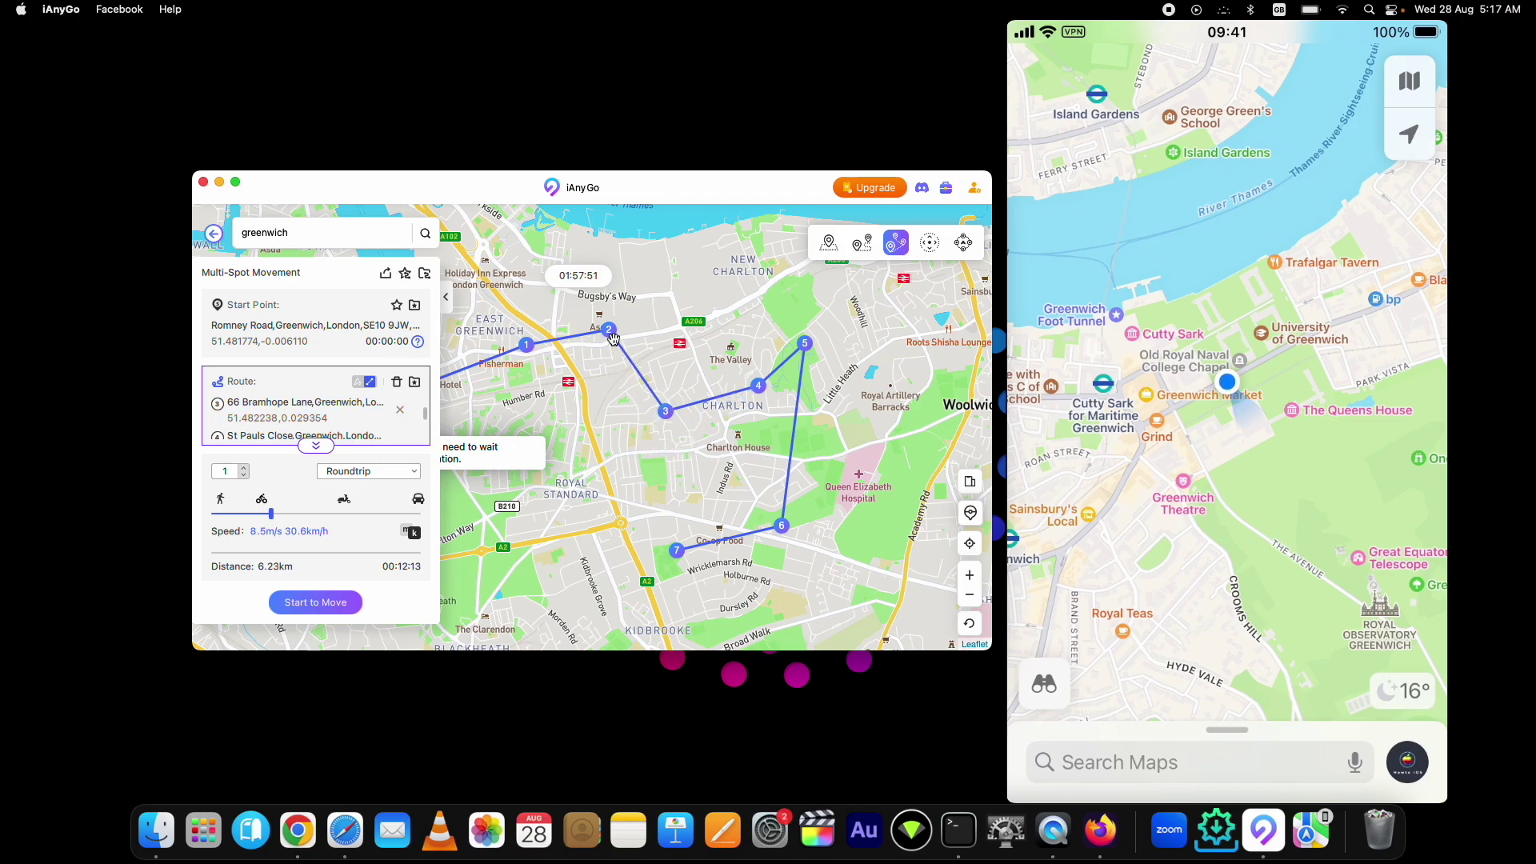
pyautogui.moveTo(608, 328); pyautogui.dragTo(569, 469)
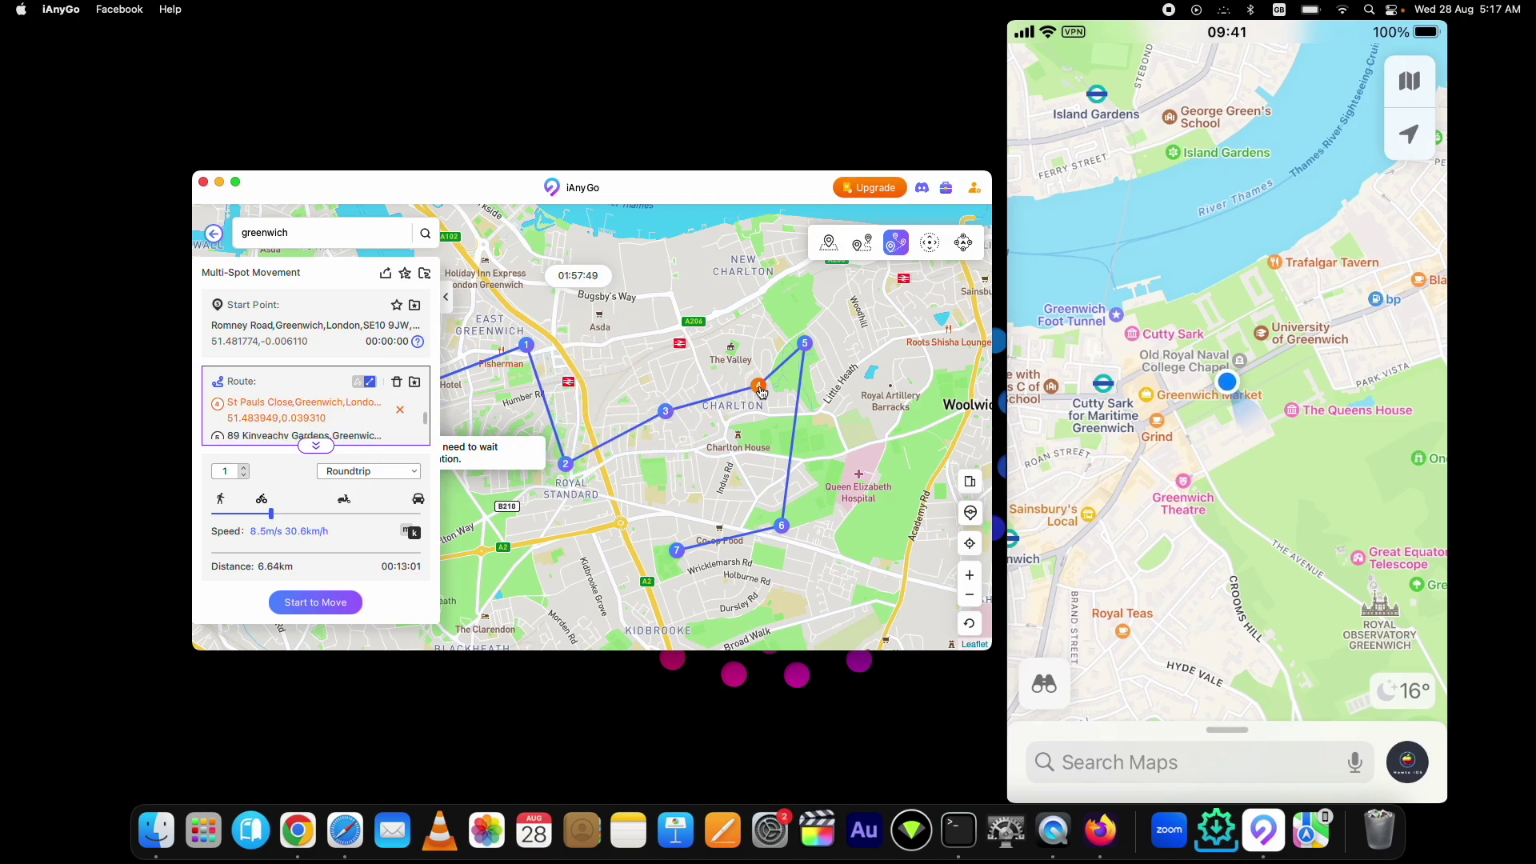
pyautogui.moveTo(758, 385); pyautogui.dragTo(679, 310)
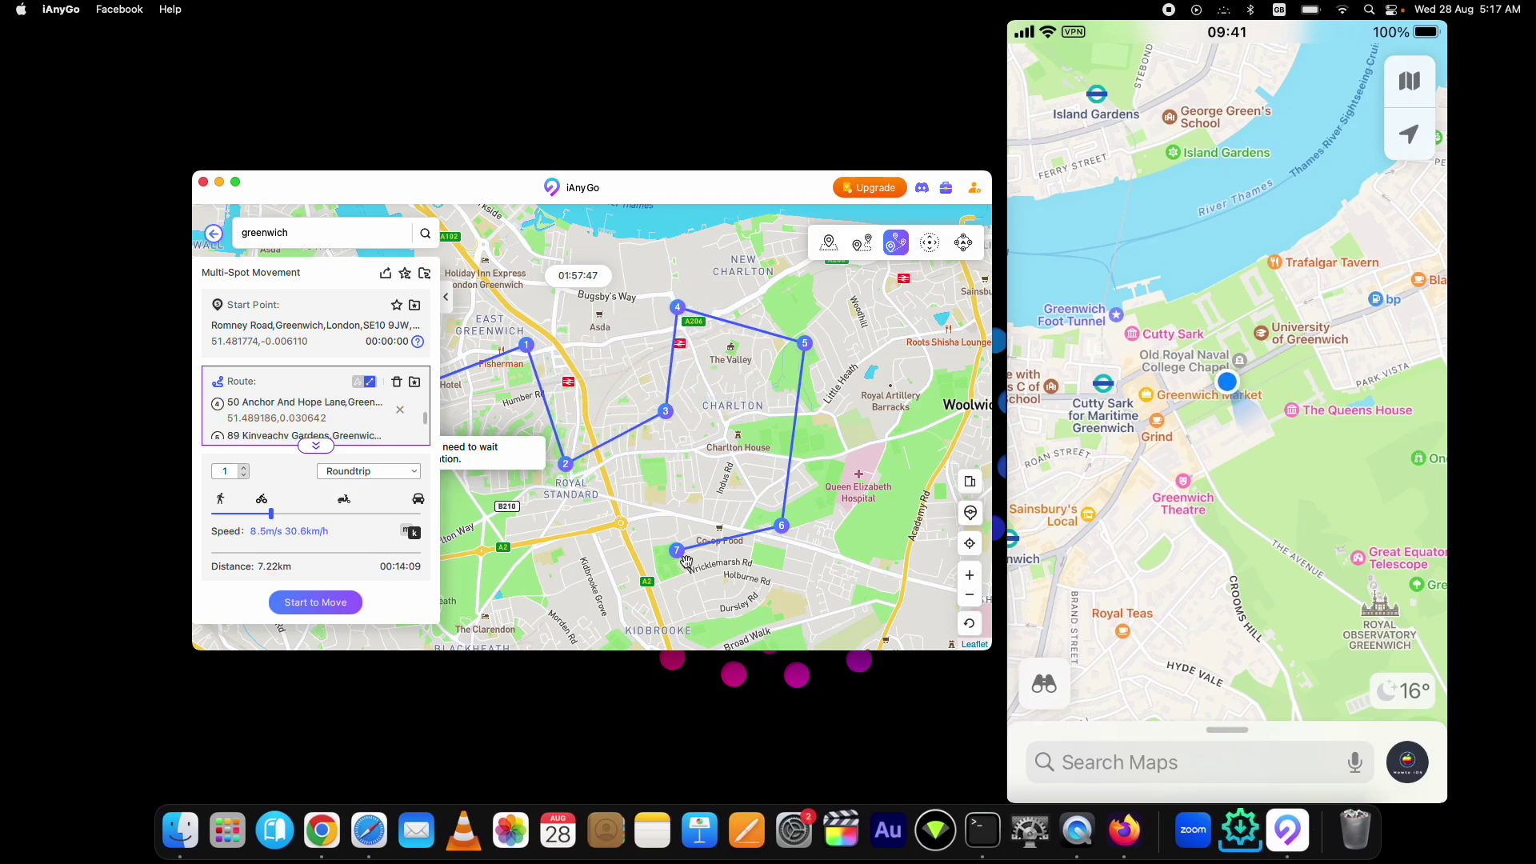
pyautogui.moveTo(676, 550); pyautogui.dragTo(556, 500)
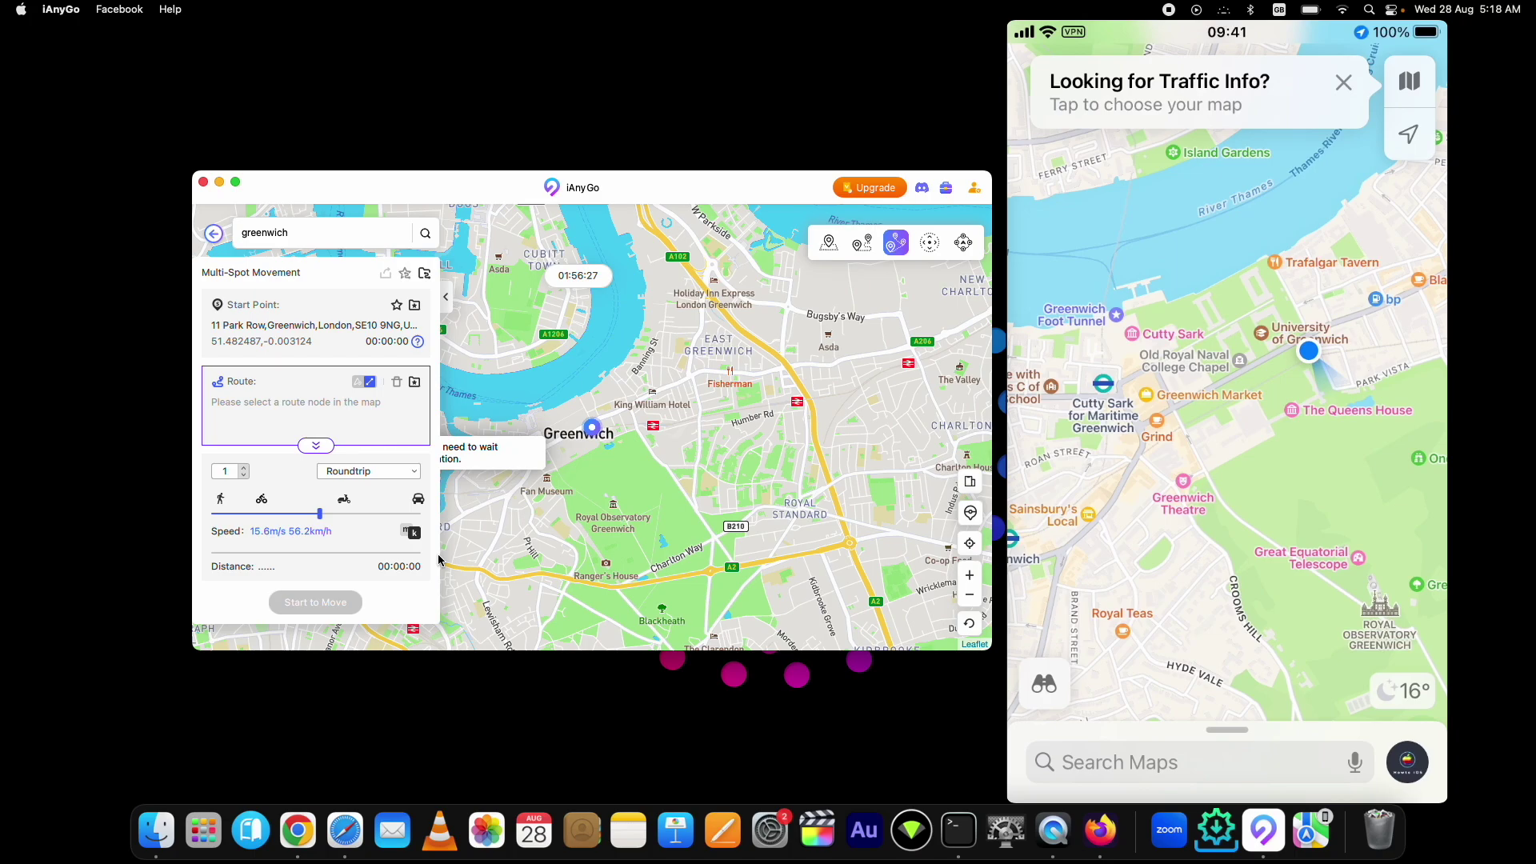
# Step: In Joystick mode reposition the phone near Royal Standard and raise speed to motorbike pace
pyautogui.click(928, 244)
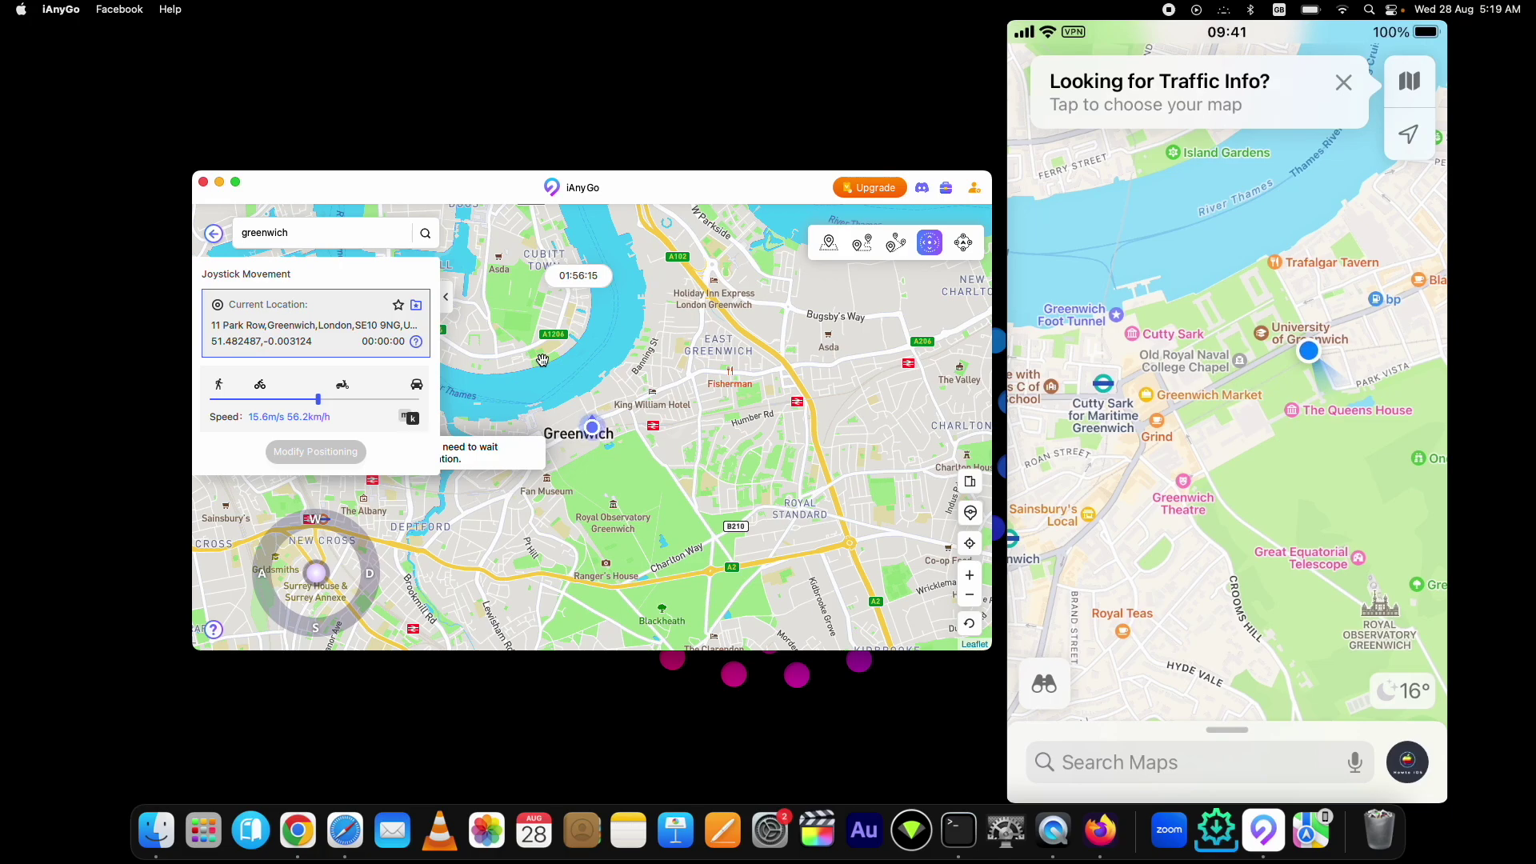
pyautogui.click(721, 438)
pyautogui.click(705, 510)
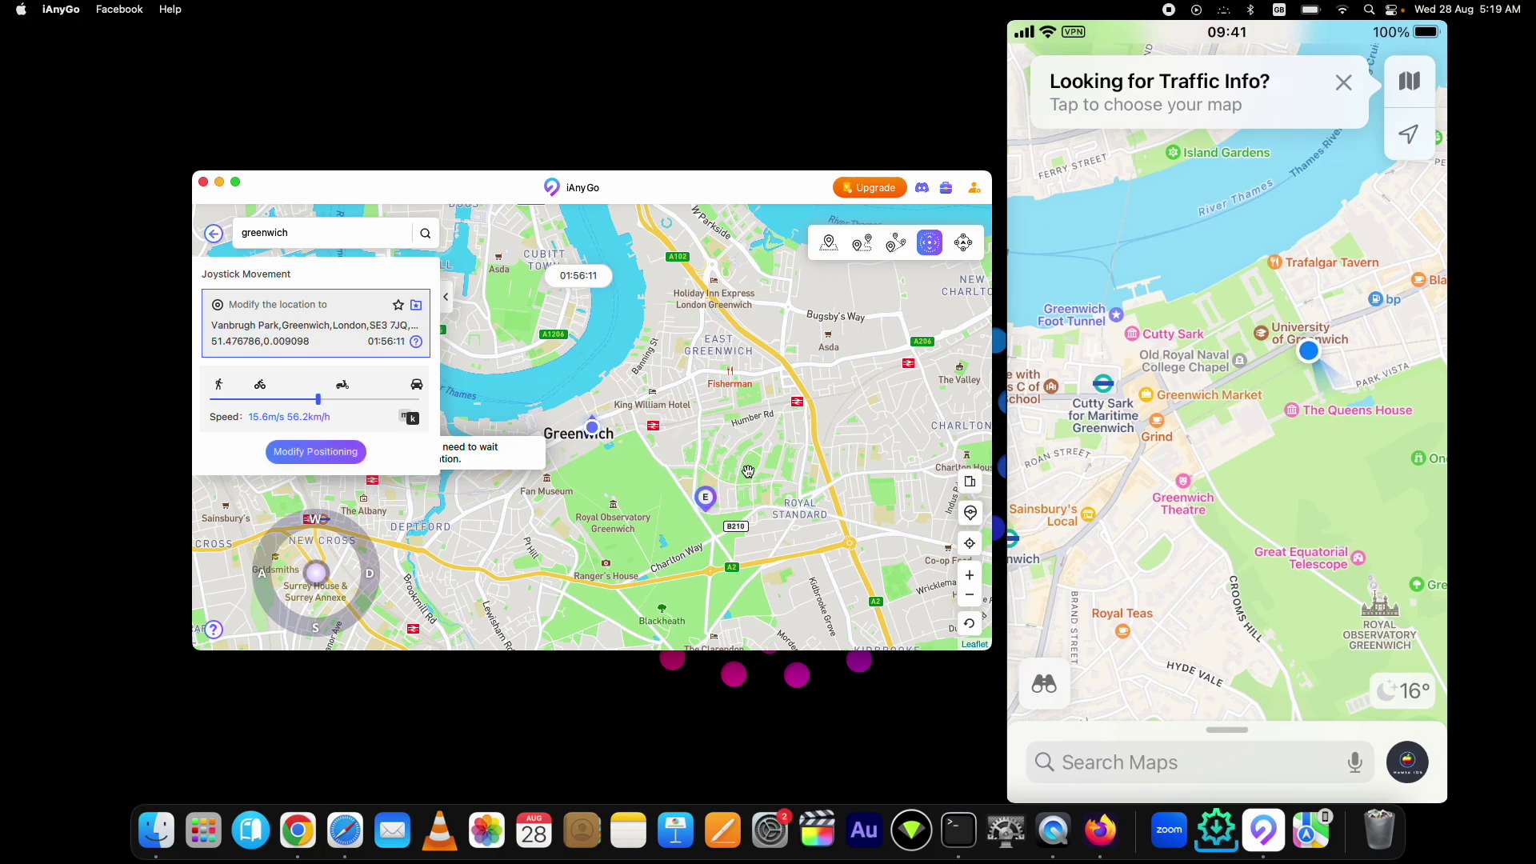
pyautogui.click(315, 452)
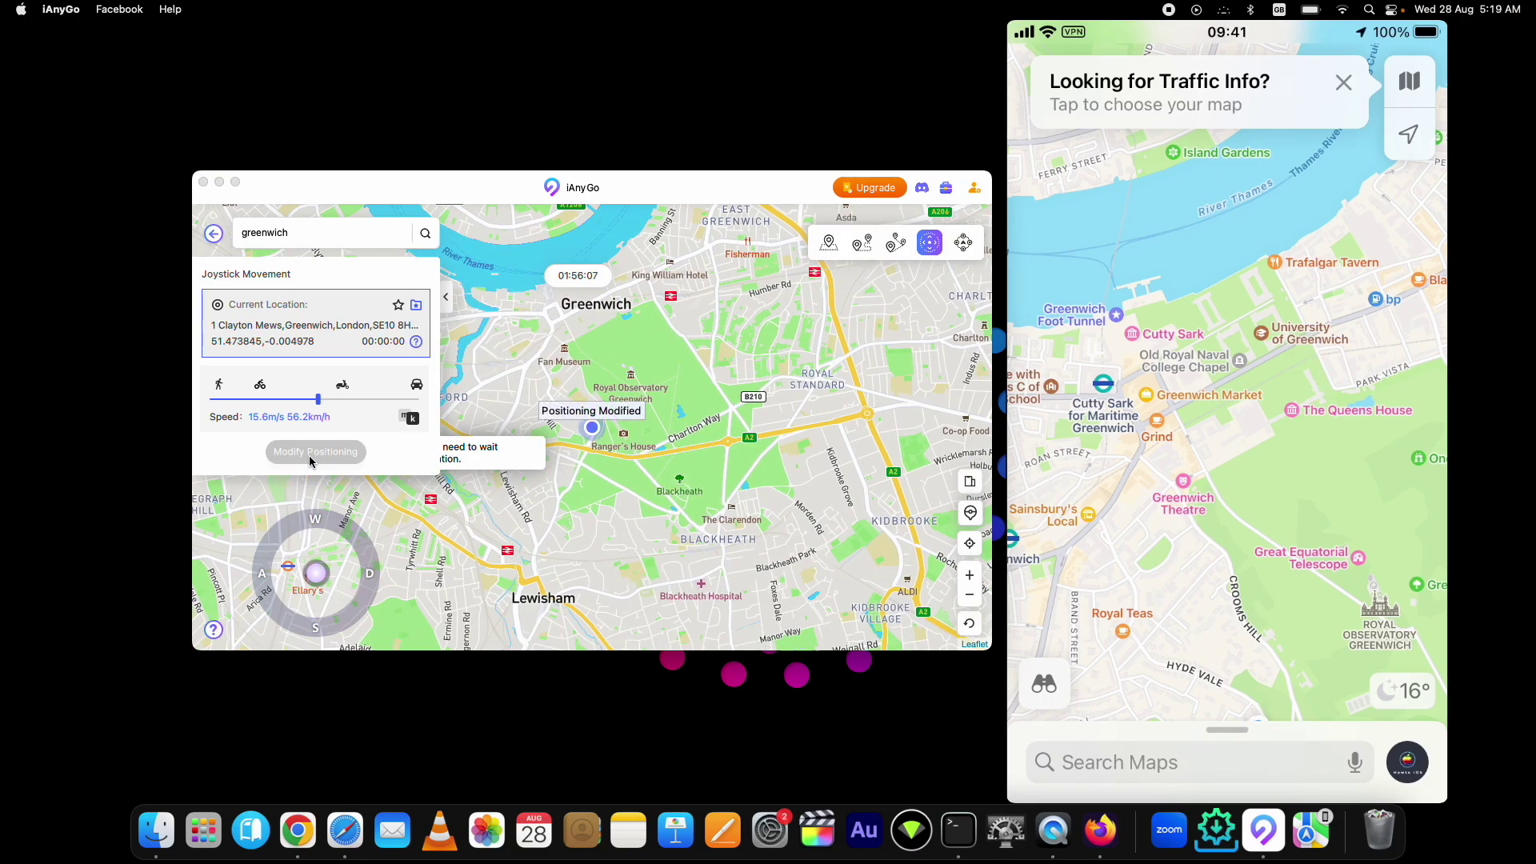
pyautogui.click(324, 573)
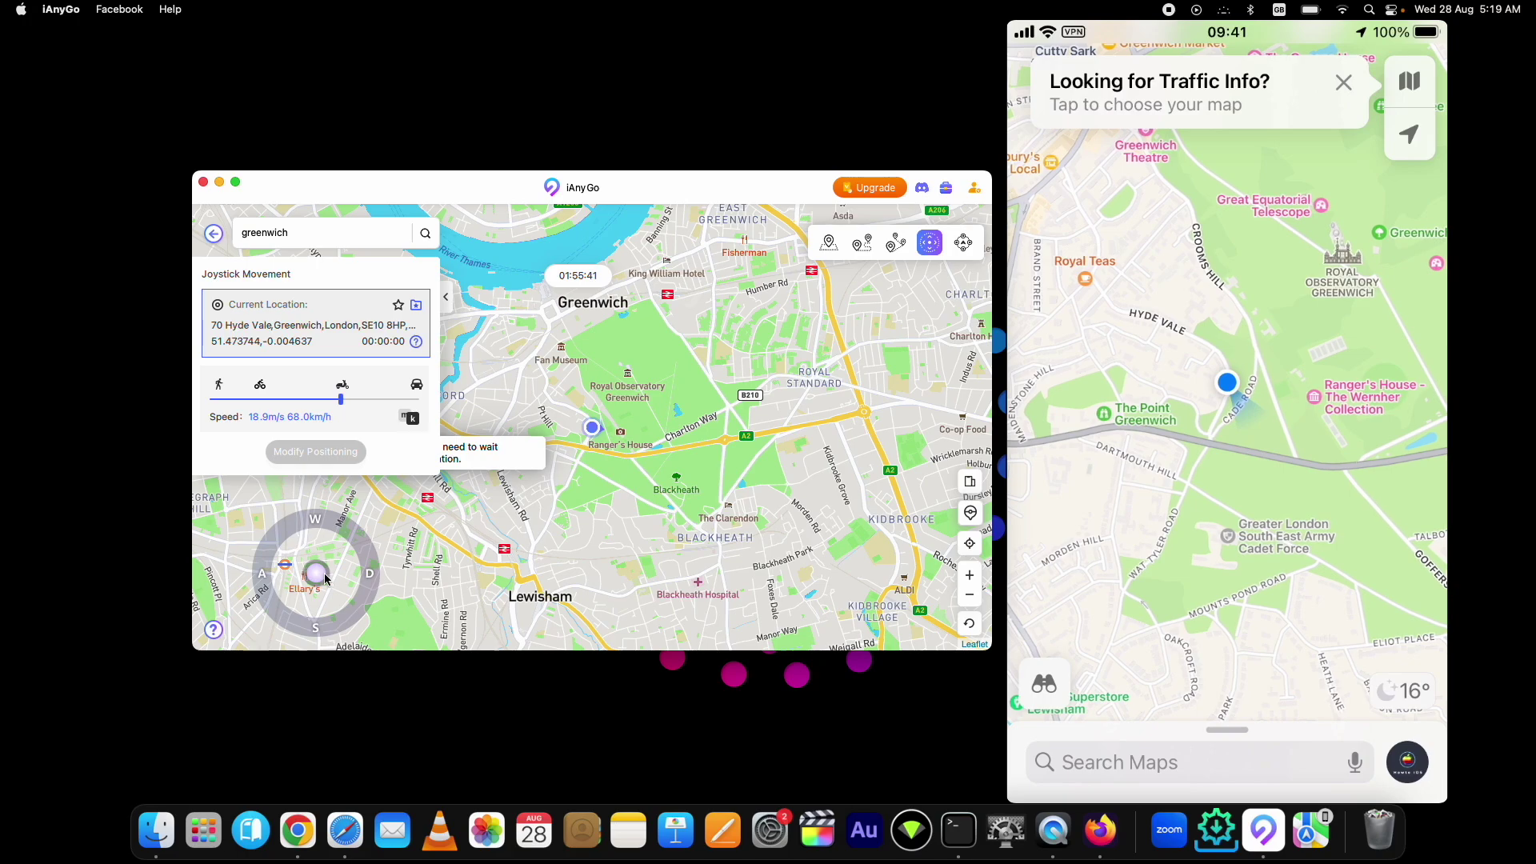
pyautogui.click(369, 572)
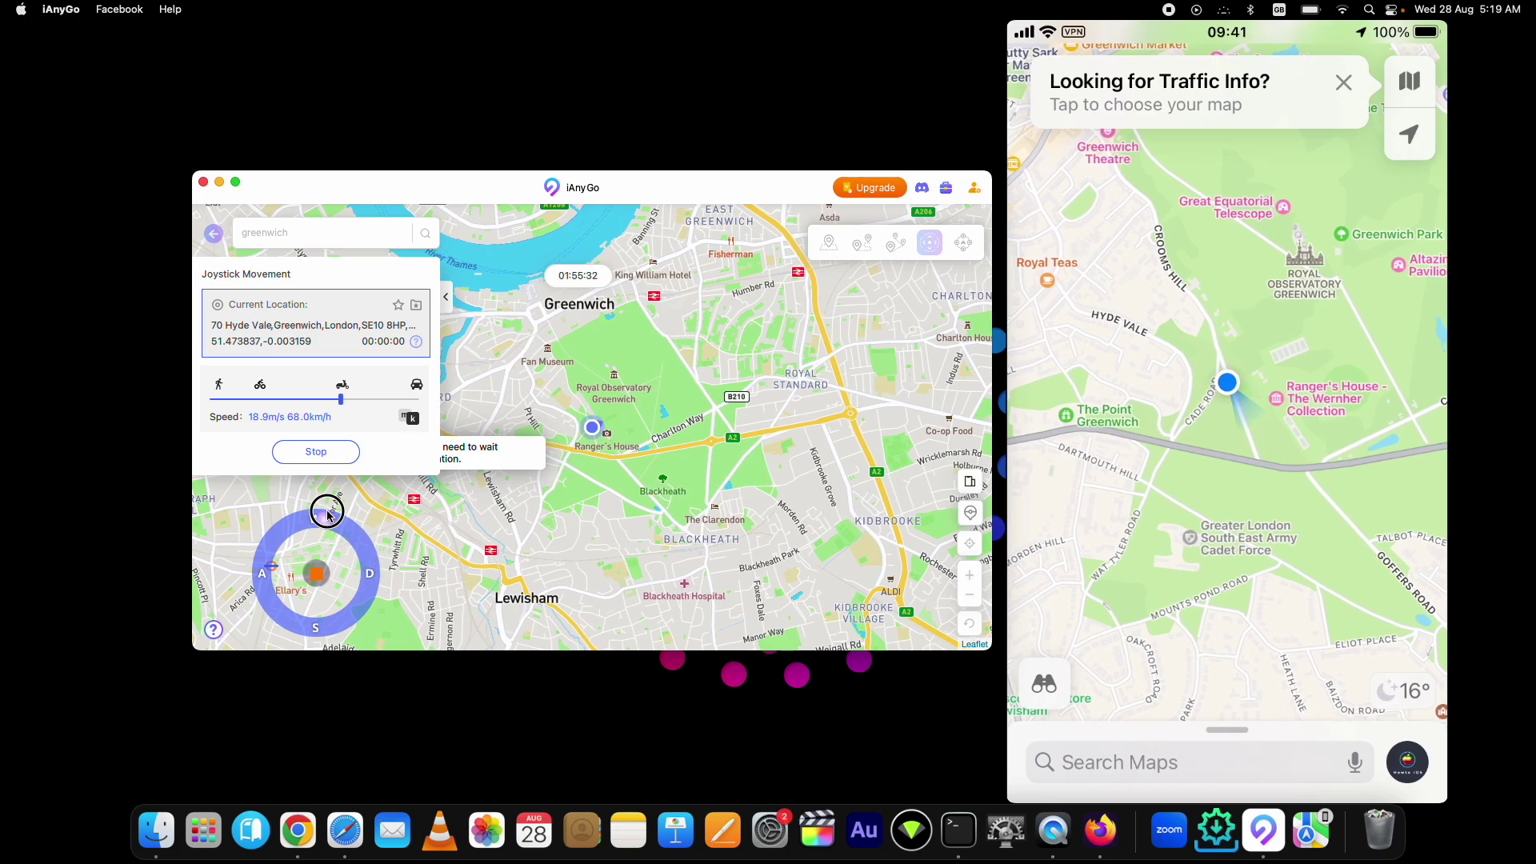
pyautogui.click(326, 514)
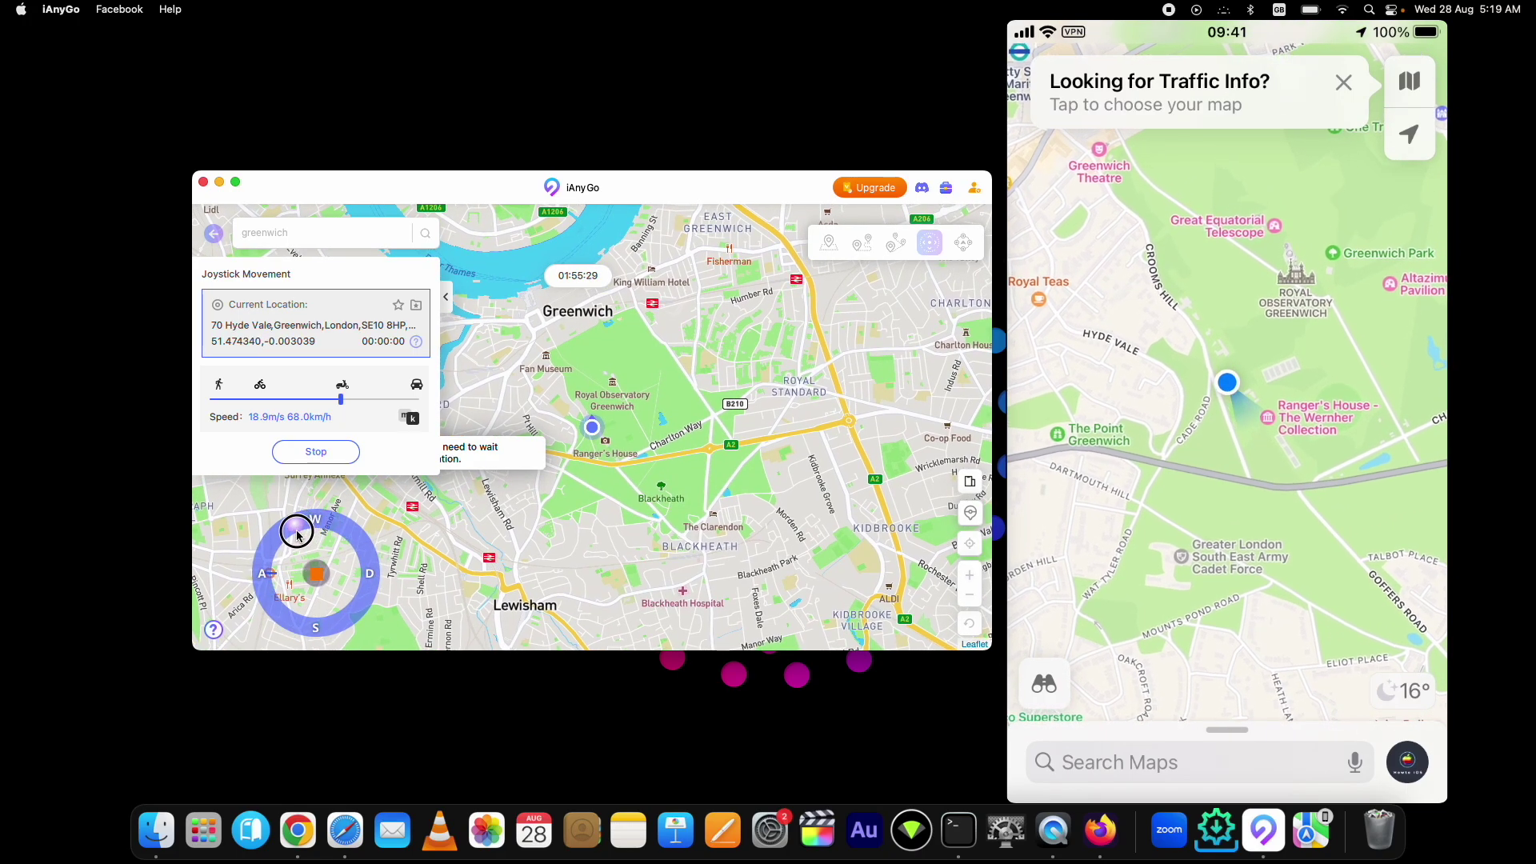
pyautogui.click(271, 575)
pyautogui.click(323, 452)
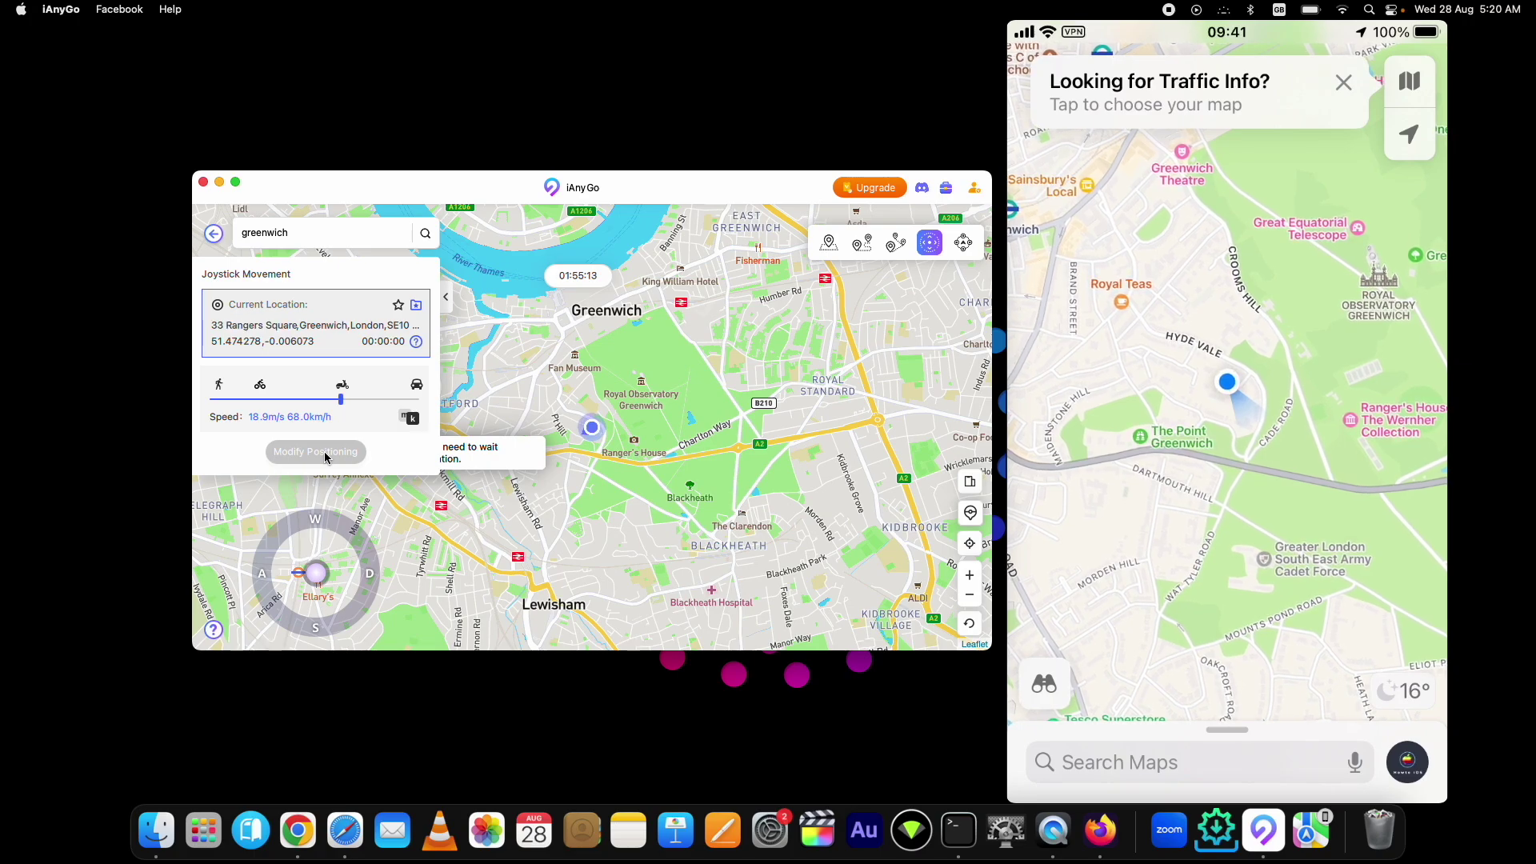
# Step: In Jump Teleport mode build a five-stop route from One Tree Hill via 39 Granville Park to Mounts Pond Road
pyautogui.click(964, 243)
pyautogui.click(674, 351)
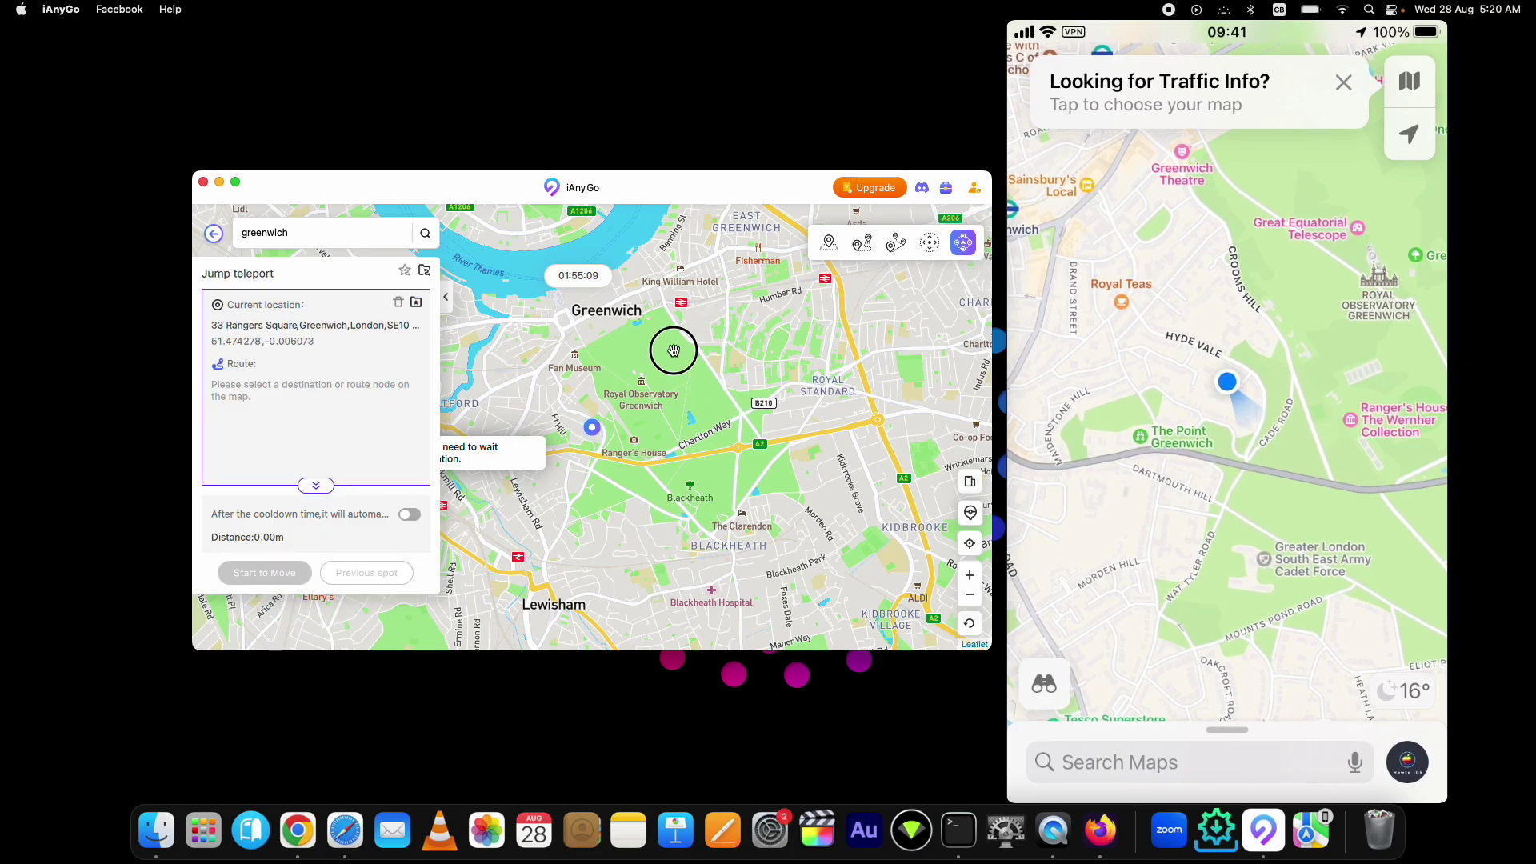
pyautogui.click(778, 378)
pyautogui.click(812, 514)
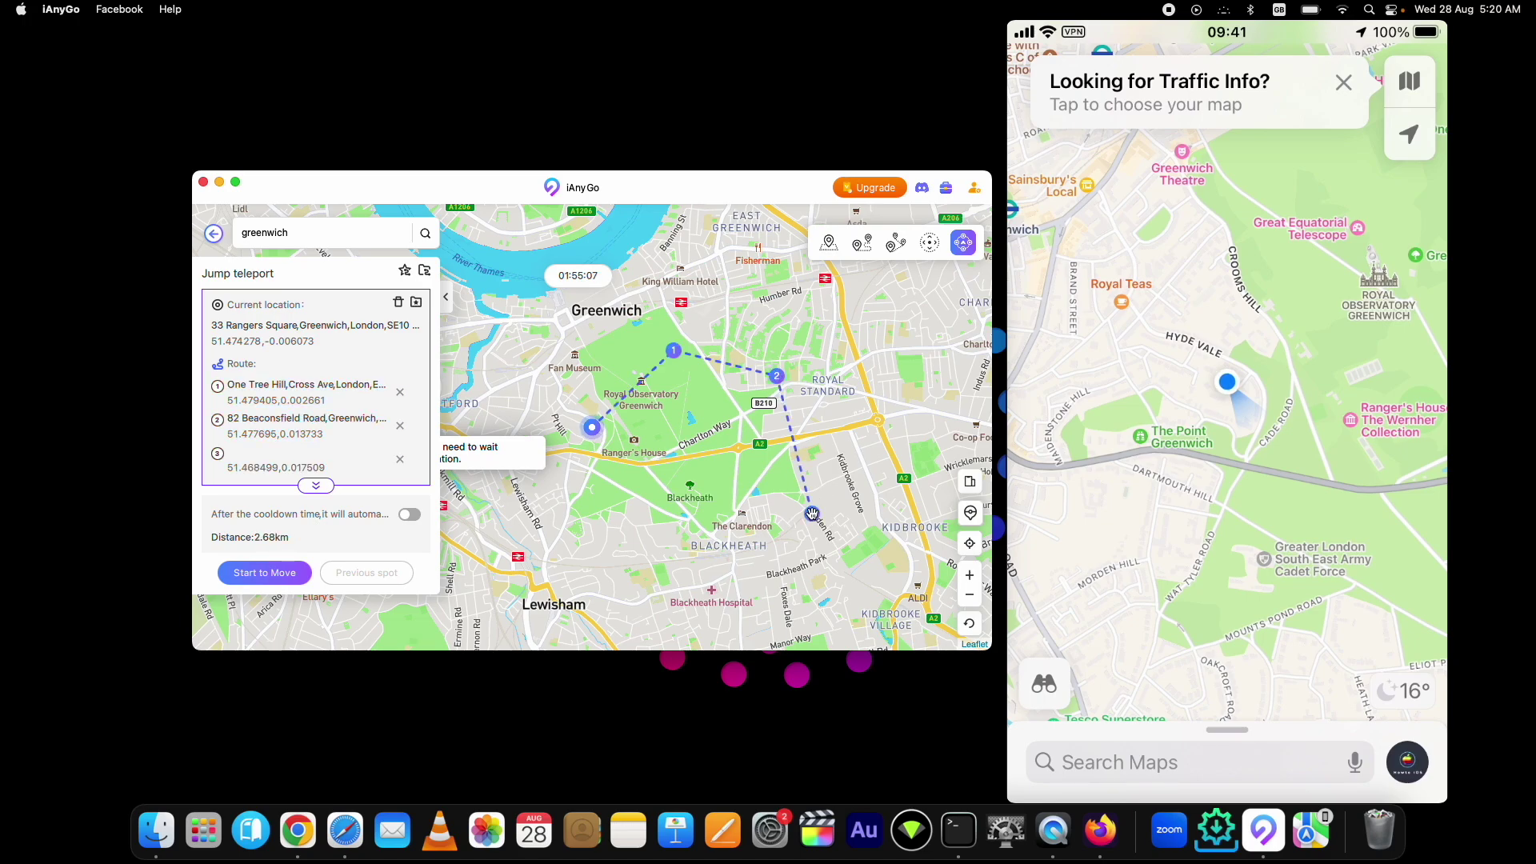
pyautogui.click(603, 555)
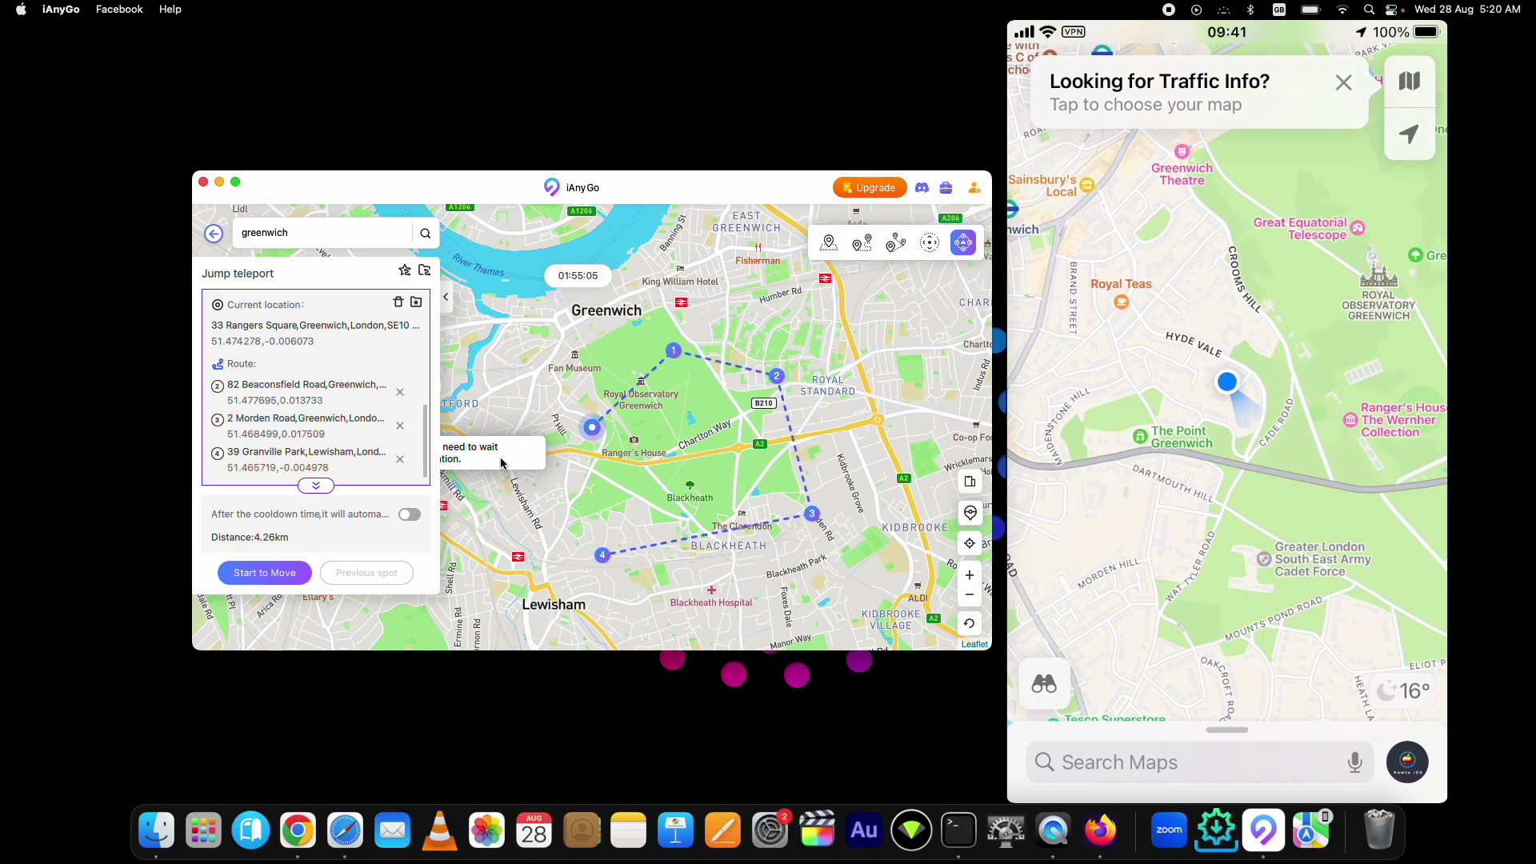
pyautogui.click(616, 500)
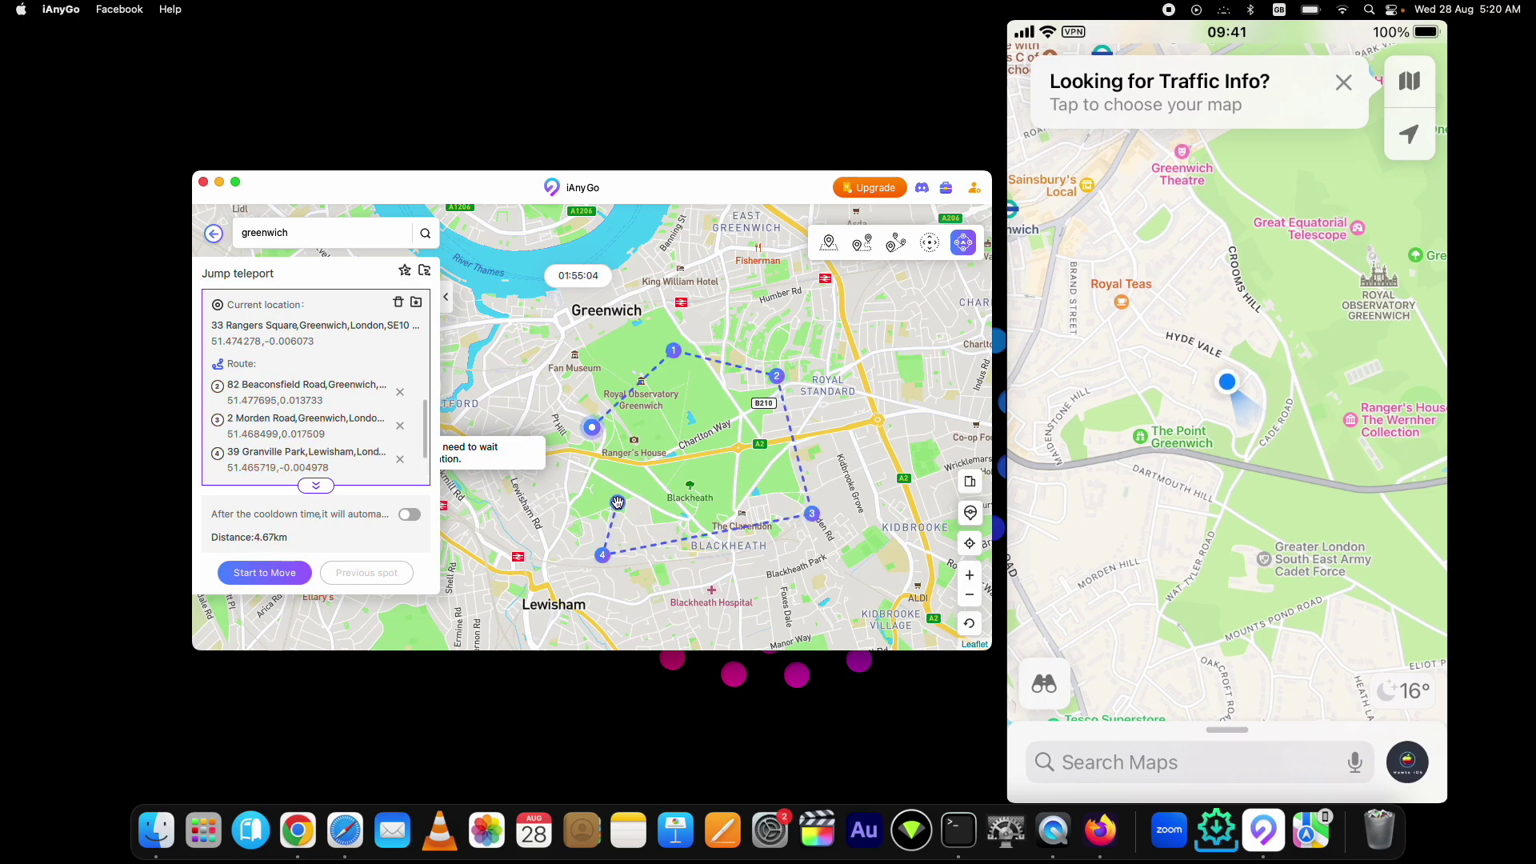
# Step: Start teleporting and hop the phone along the route through the Greenwich stops
pyautogui.click(284, 579)
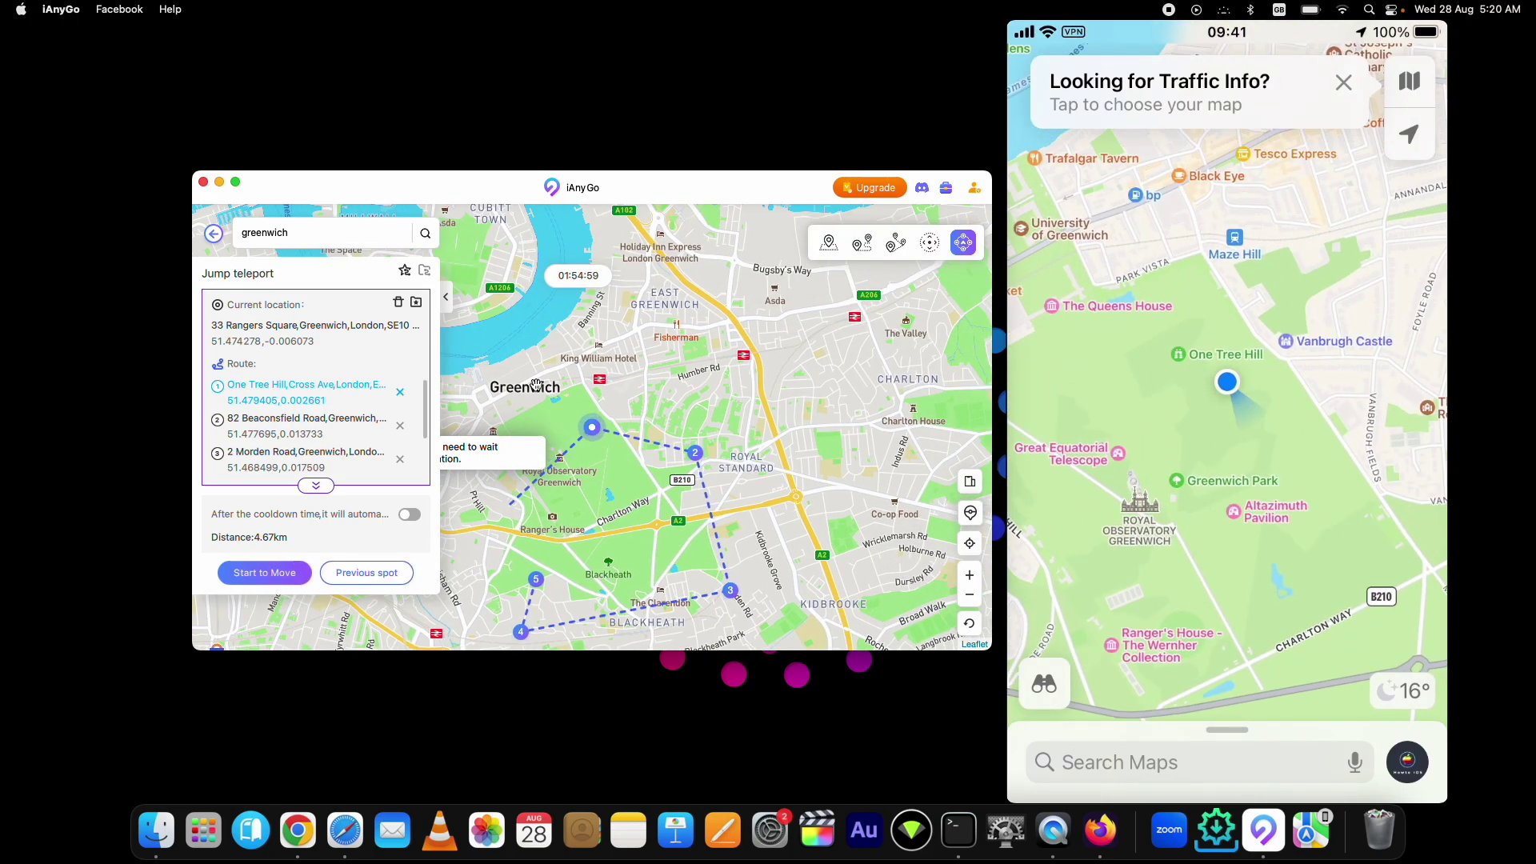
pyautogui.click(275, 578)
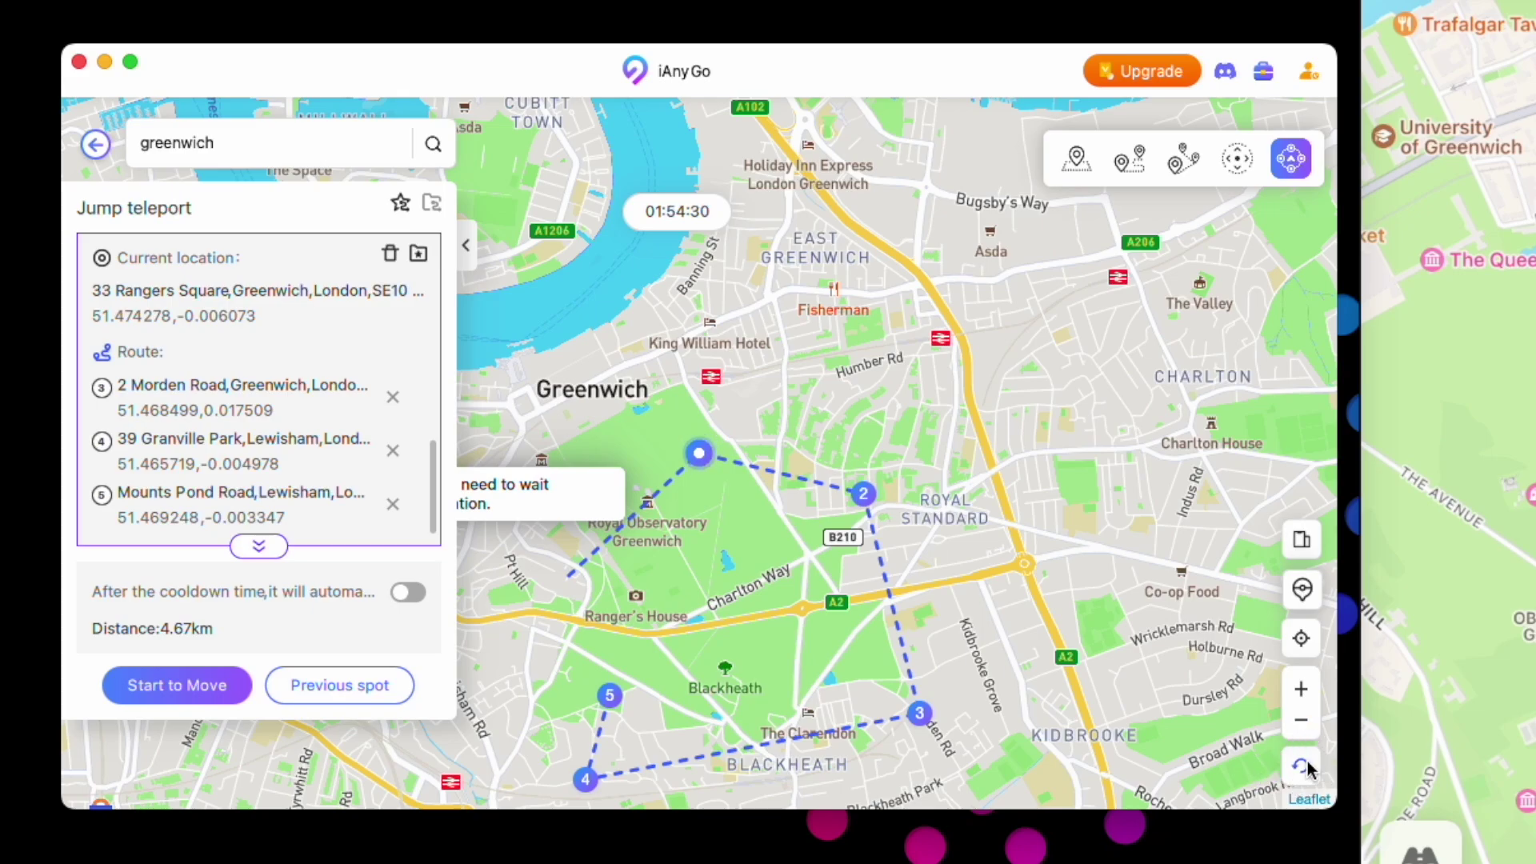
# Step: Restore the phone's real location at Greenwich Park and confirm
pyautogui.click(1303, 768)
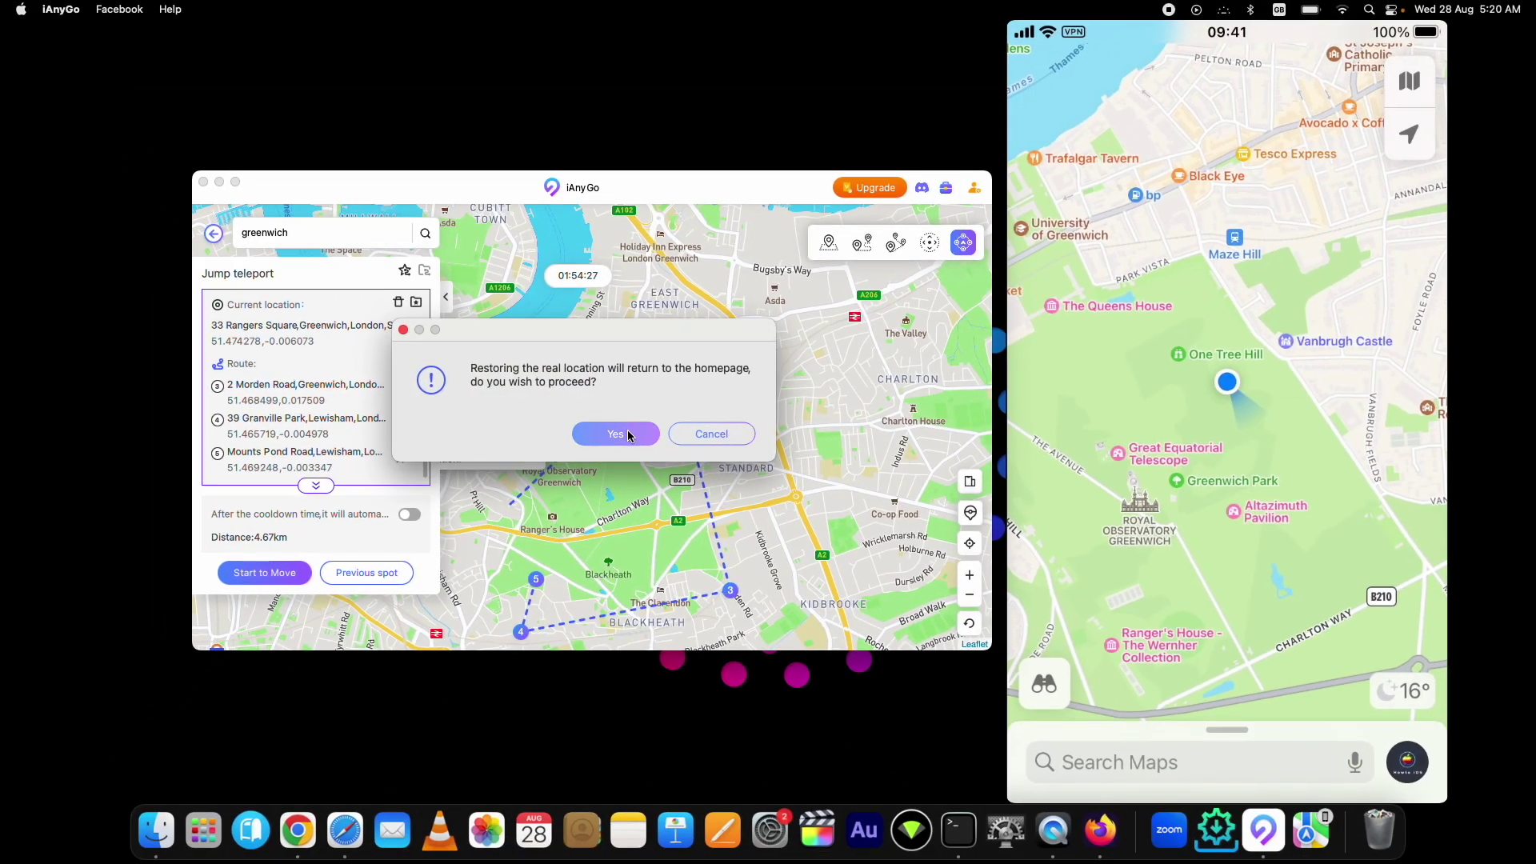
pyautogui.click(627, 430)
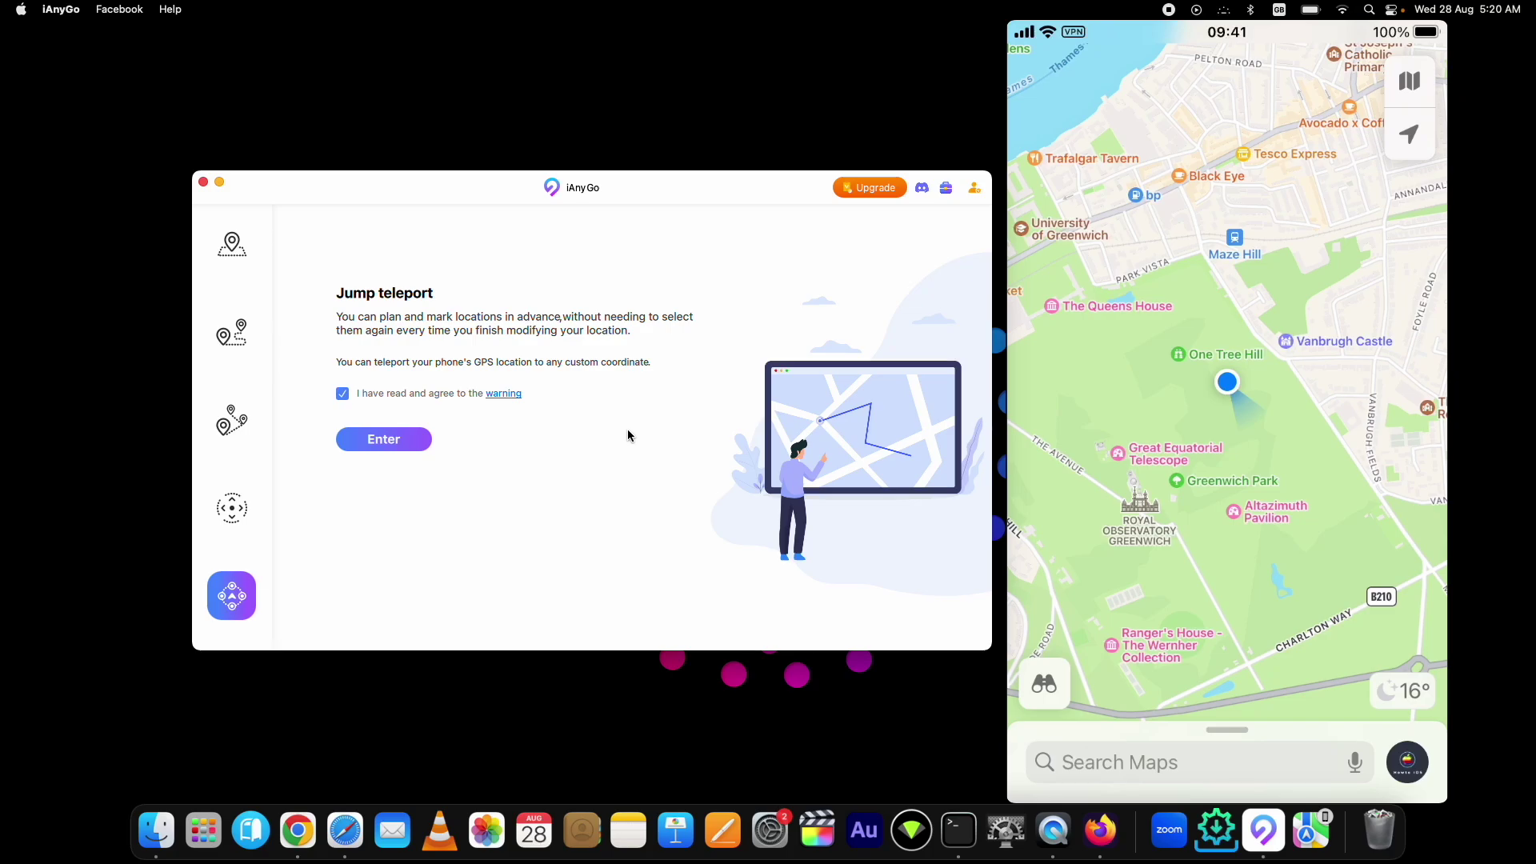